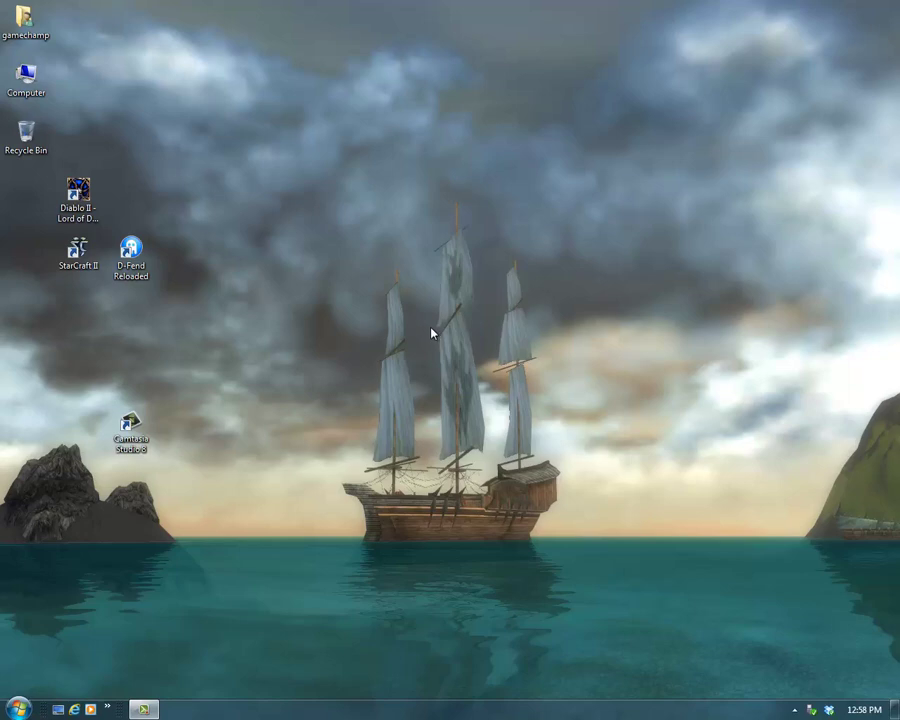
Launch D-Fend Reloaded and move its window aside on the desktop
double_click(130, 256)
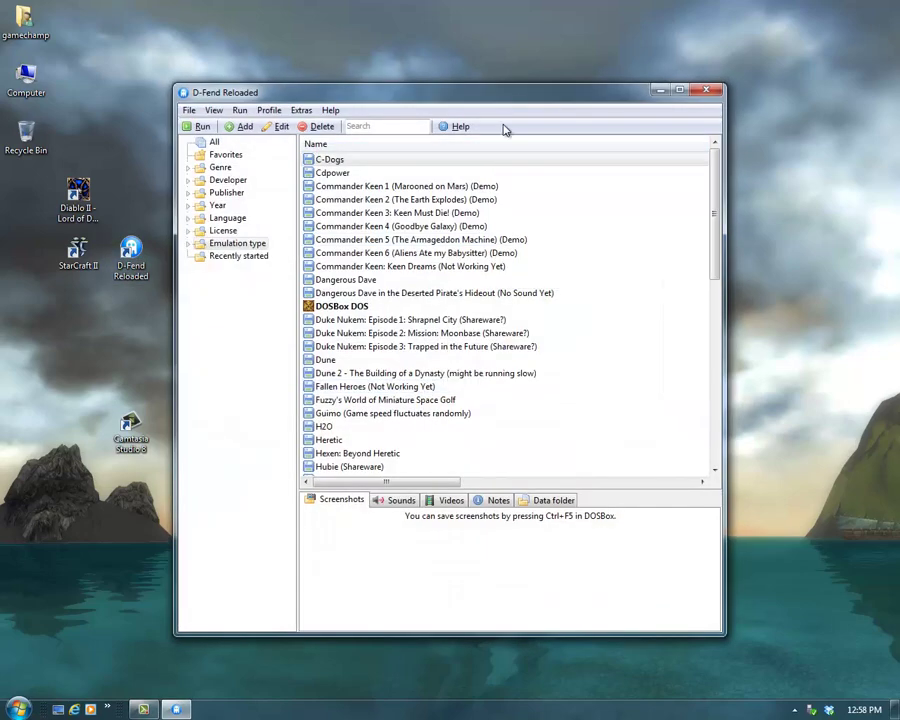
drag(520, 104, 350, 164)
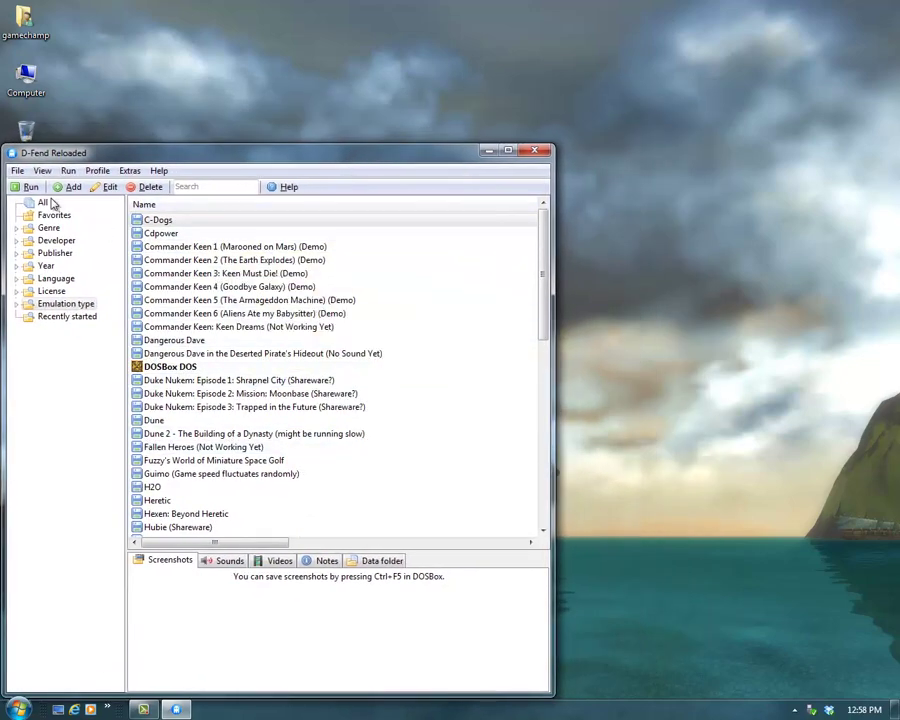
Open Internet Explorer and go to myabandonware.com
click(75, 710)
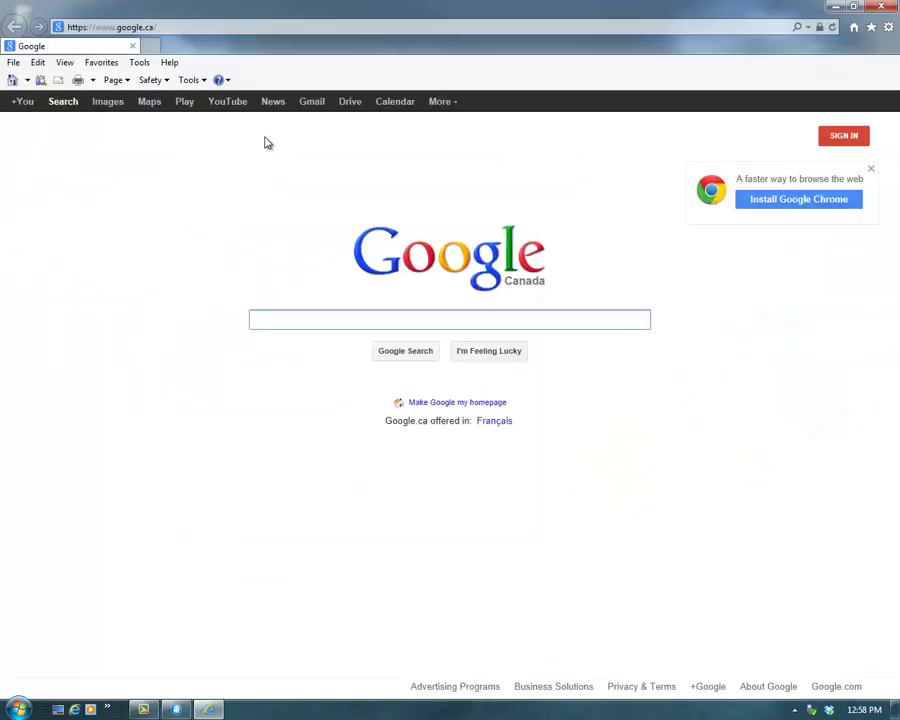
click(377, 26)
text(my)
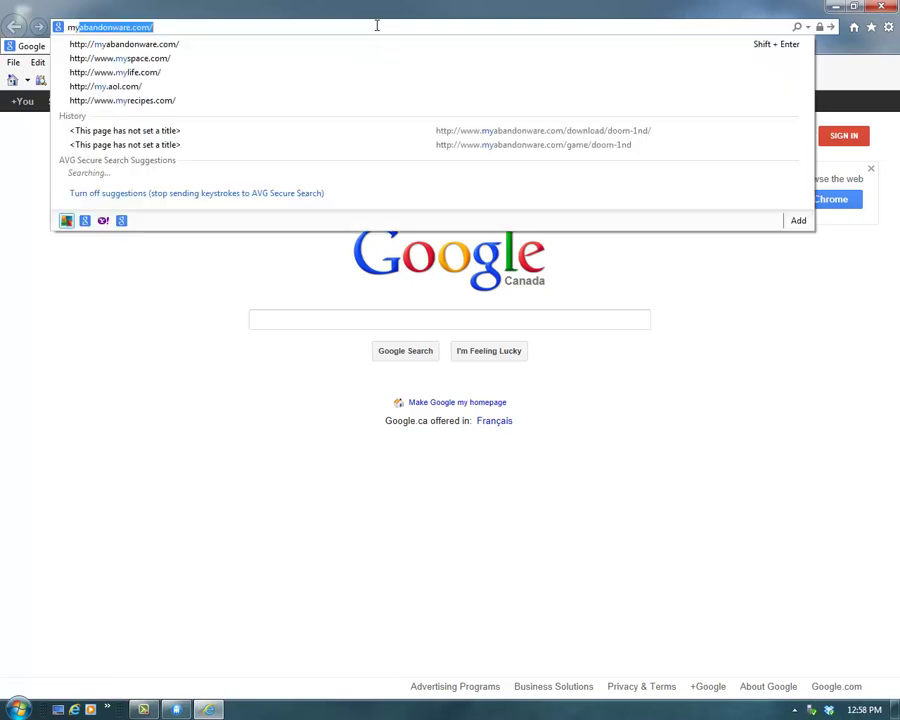
key(Return)
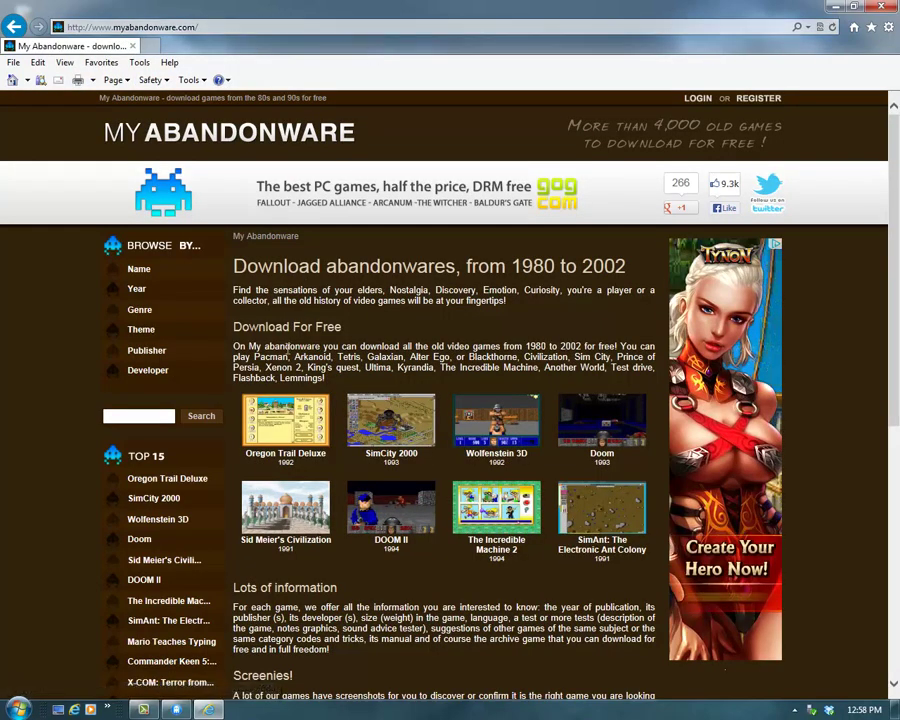
Search the site for "hexen" and open the Hexen: Beyond Heretic game page
click(158, 416)
text(hexen)
key(Return)
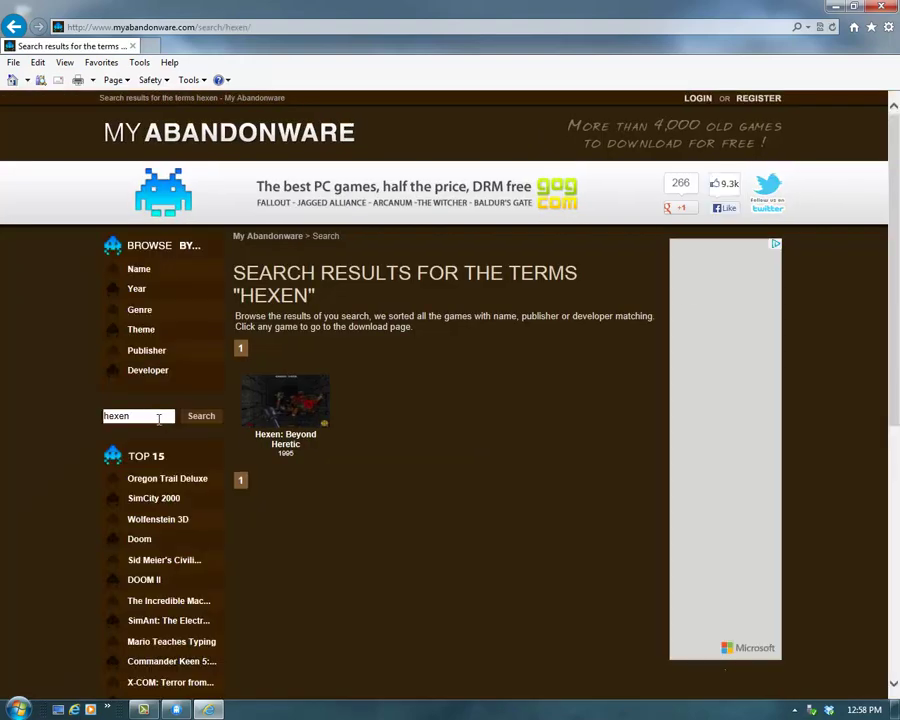
click(308, 400)
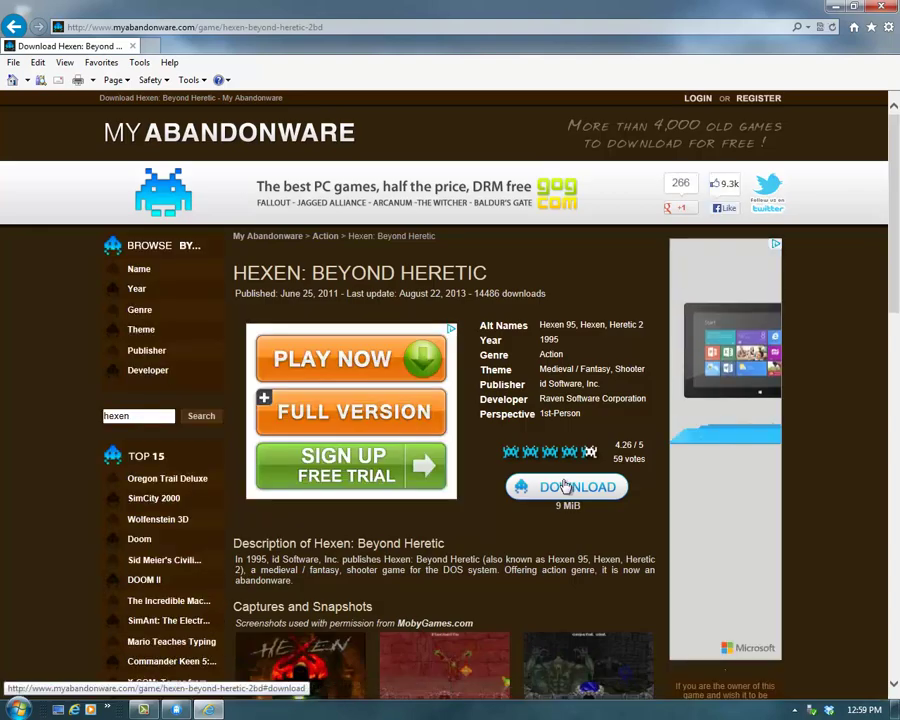
Download the Hexen: Beyond Heretic archive and save hexen-beyond-heretic.zip
scroll(563, 485, down, 10)
scroll(563, 485, down, 1)
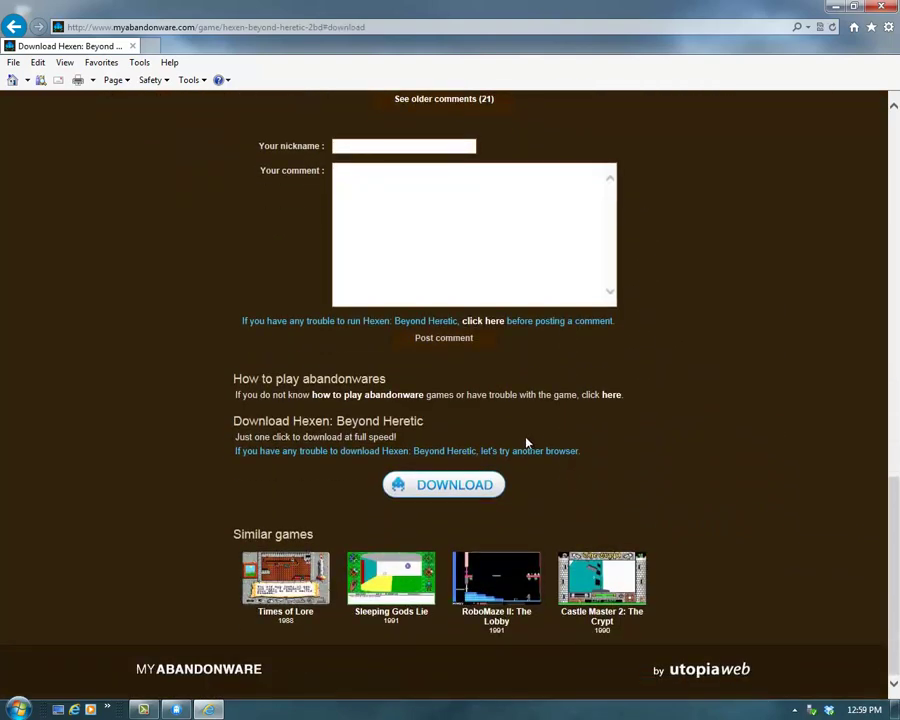
click(437, 487)
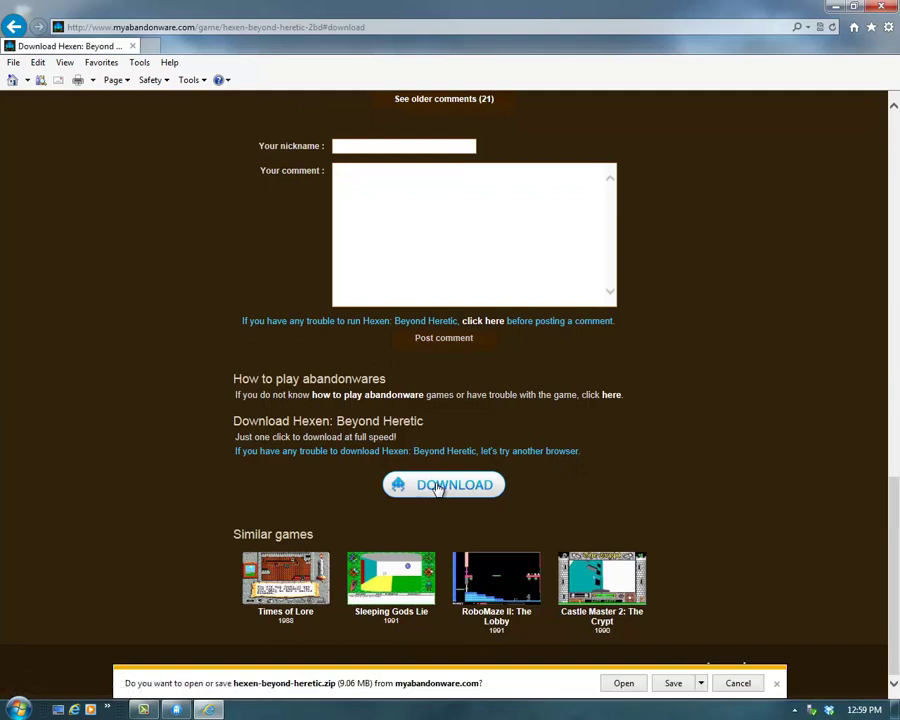
click(668, 686)
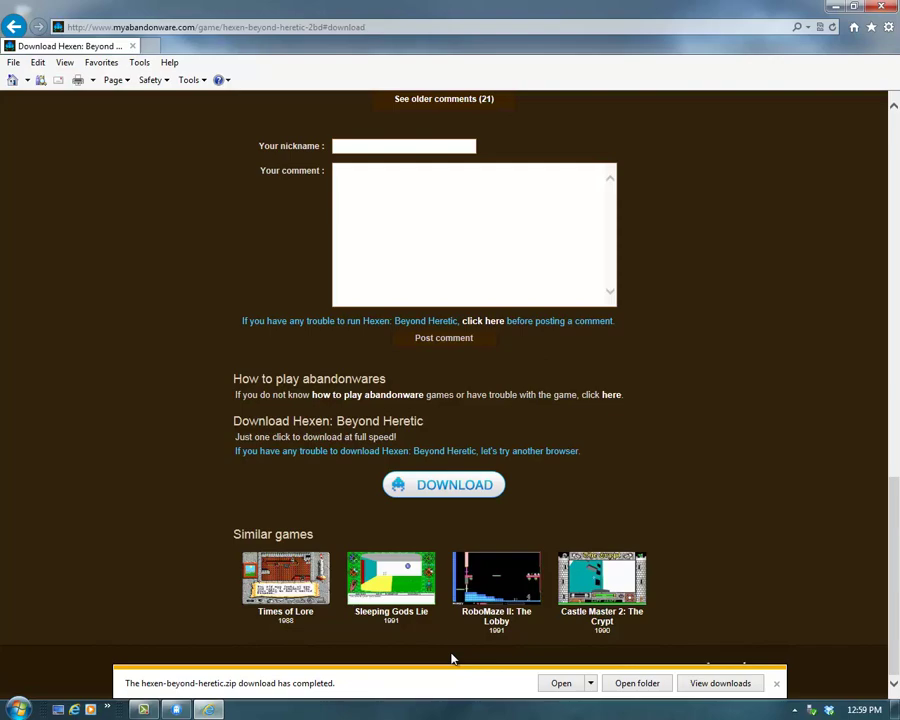
Open the downloaded hexen-beyond-heretic.zip in WinRAR, minimize the browser and dismiss the licence reminder
click(561, 684)
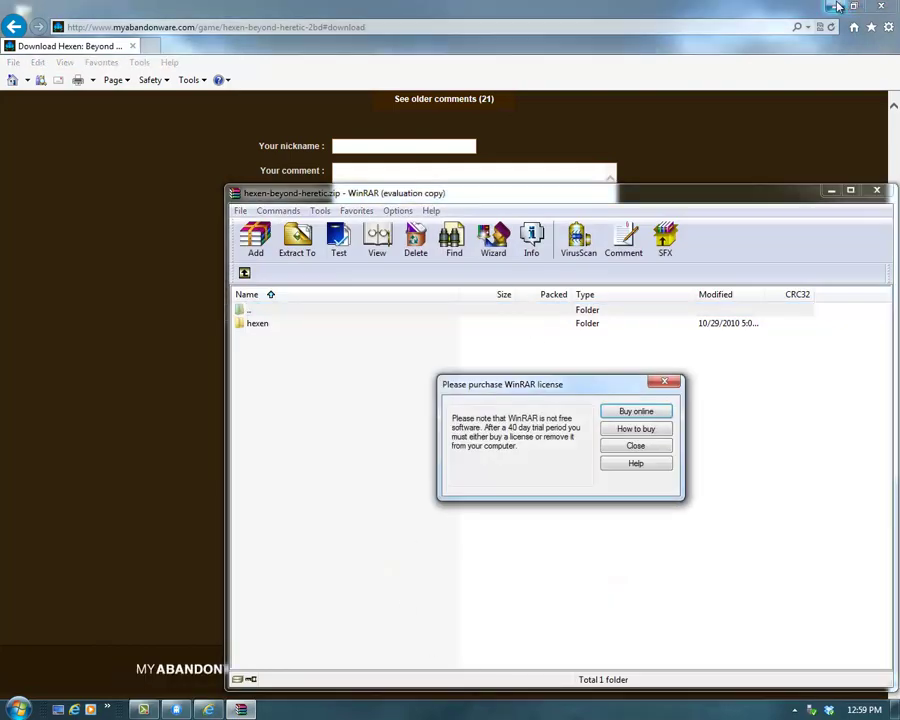
click(835, 6)
click(636, 446)
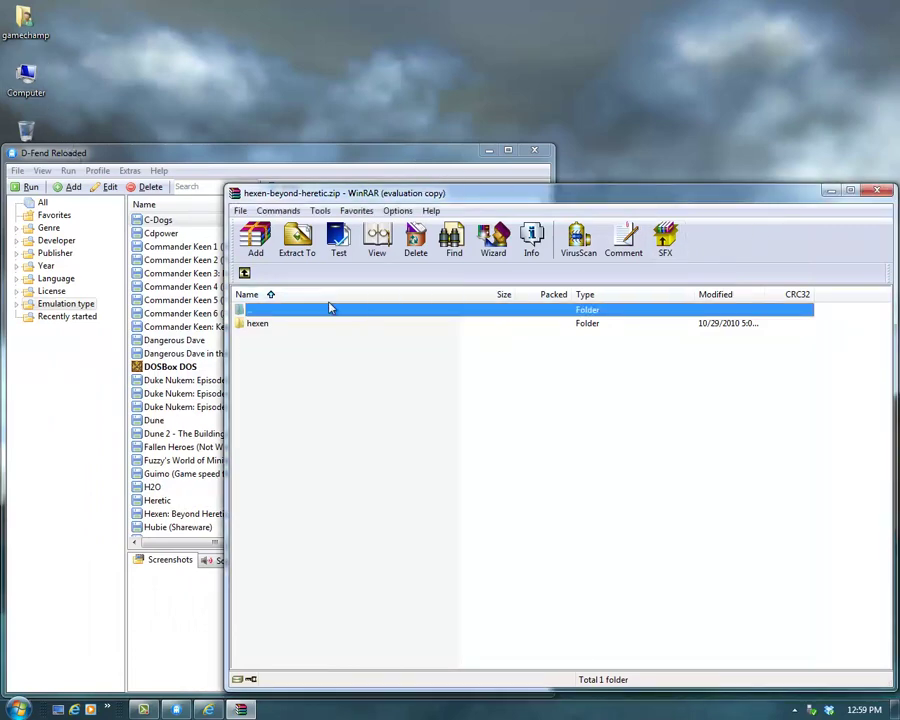
Browse in Windows Explorer to the VirtualHD folder inside the user library's D-Fend Reloaded folder
double_click(27, 80)
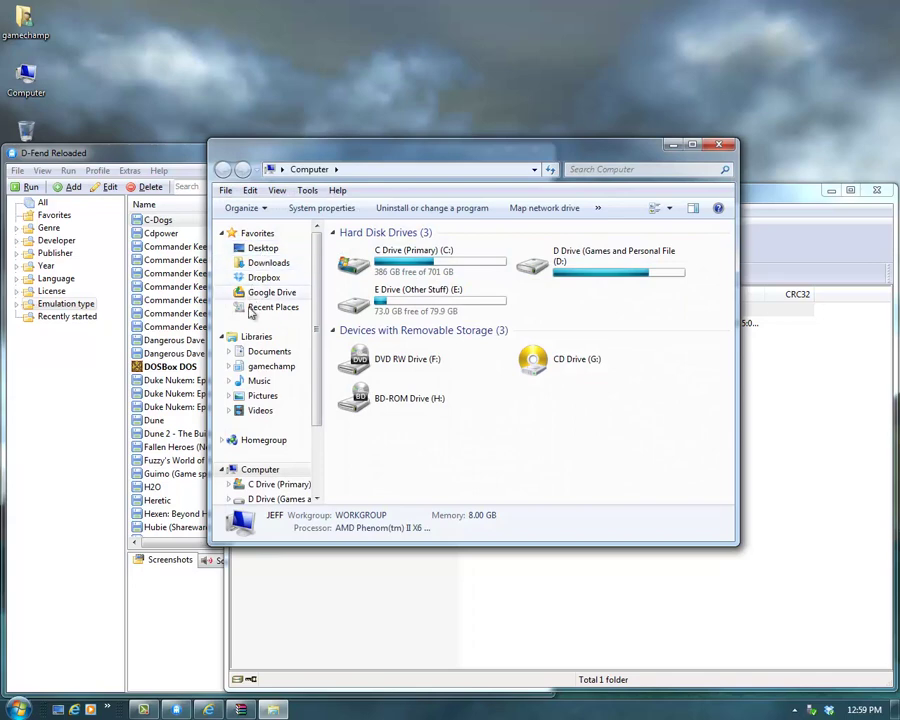
click(268, 368)
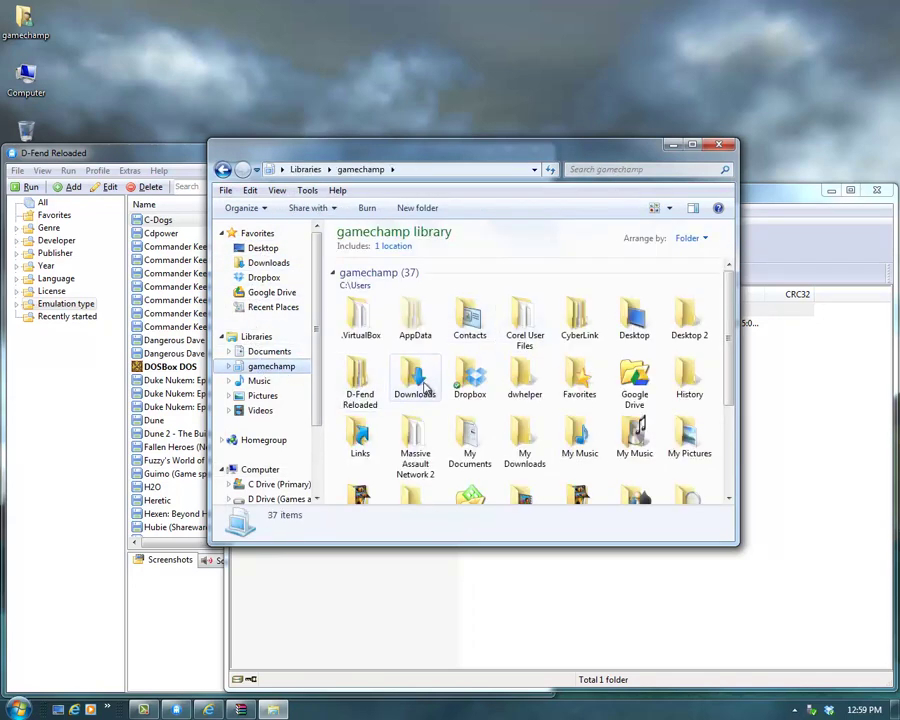
double_click(360, 381)
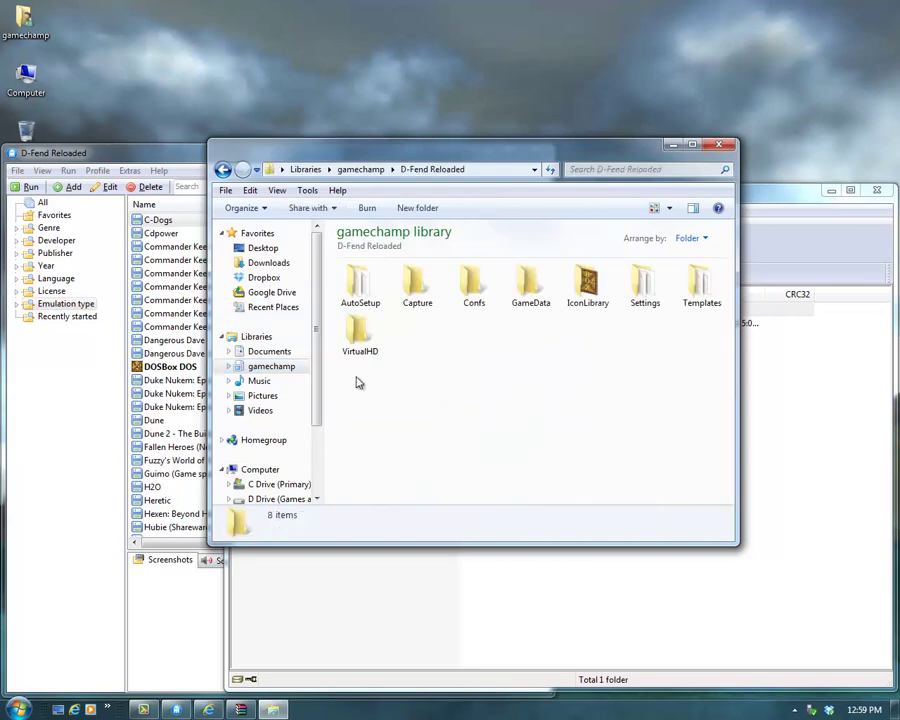
double_click(360, 340)
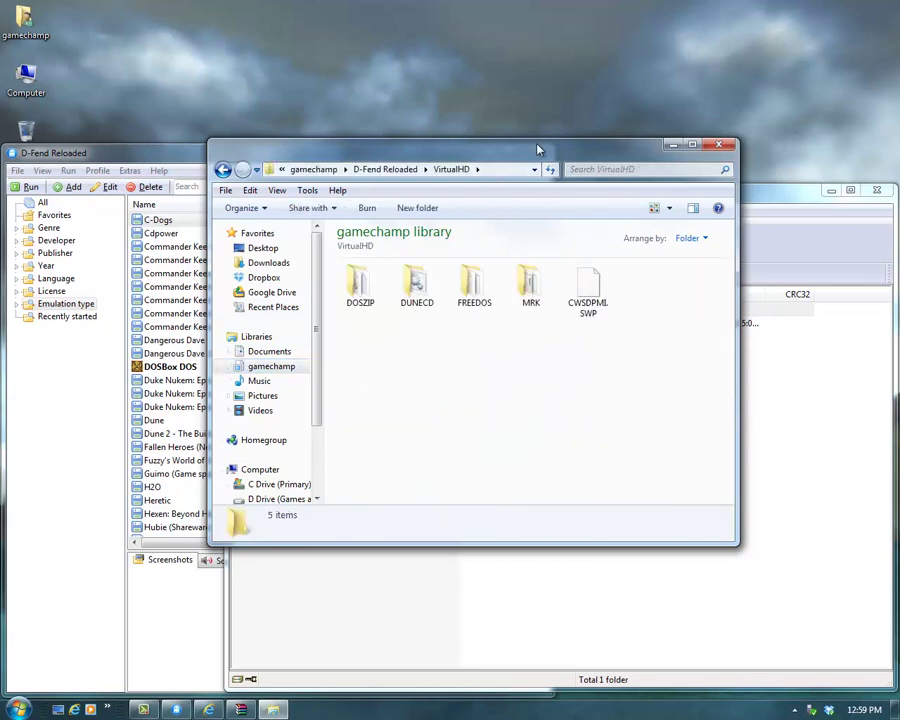
Extract the hexen folder from the archive into VirtualHD, then close WinRAR and the Explorer window
drag(537, 153, 385, 56)
click(667, 469)
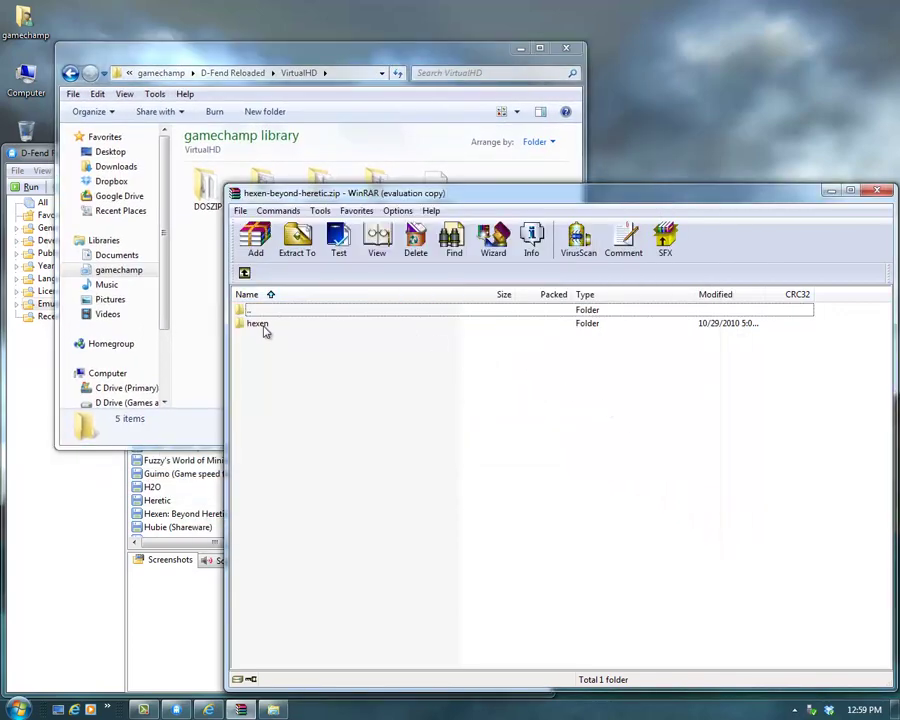
drag(262, 330, 215, 309)
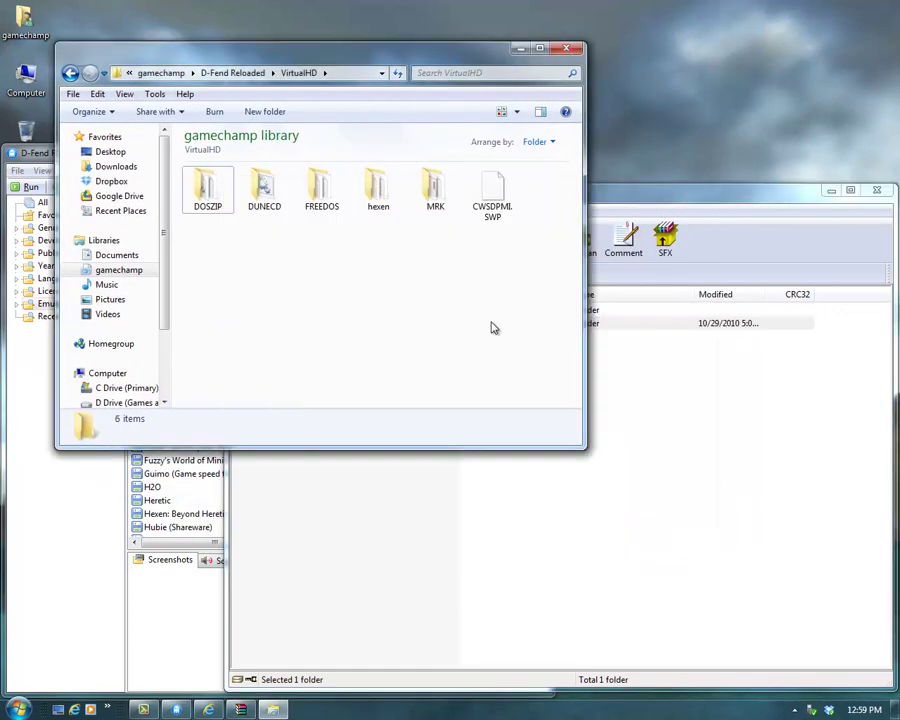
click(877, 190)
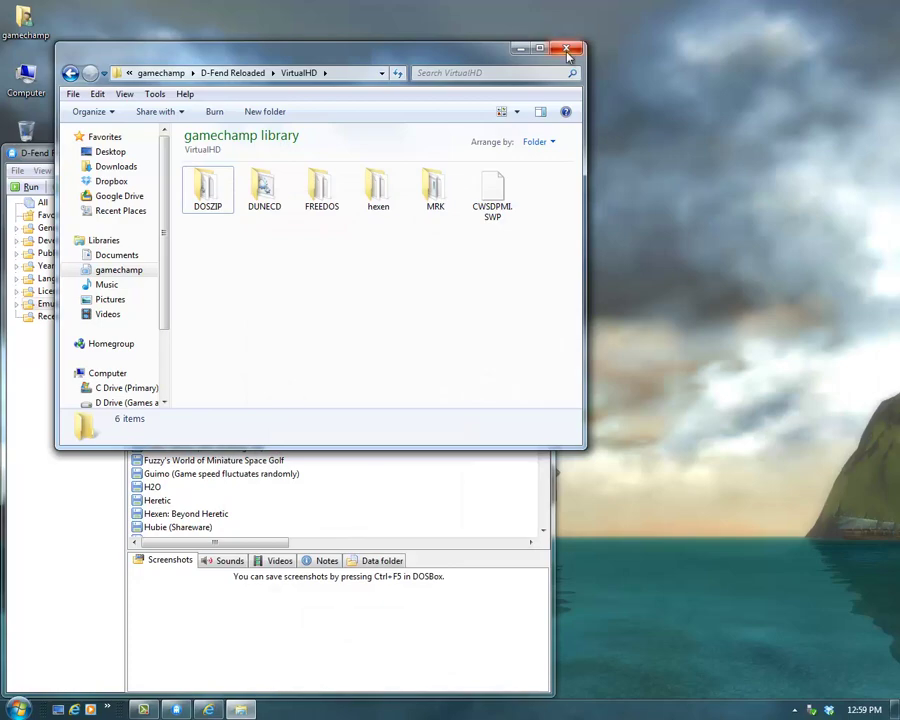
click(567, 50)
Start adding a game with the D-Fend Reloaded wizard, using DOSBox as the emulation type
click(55, 188)
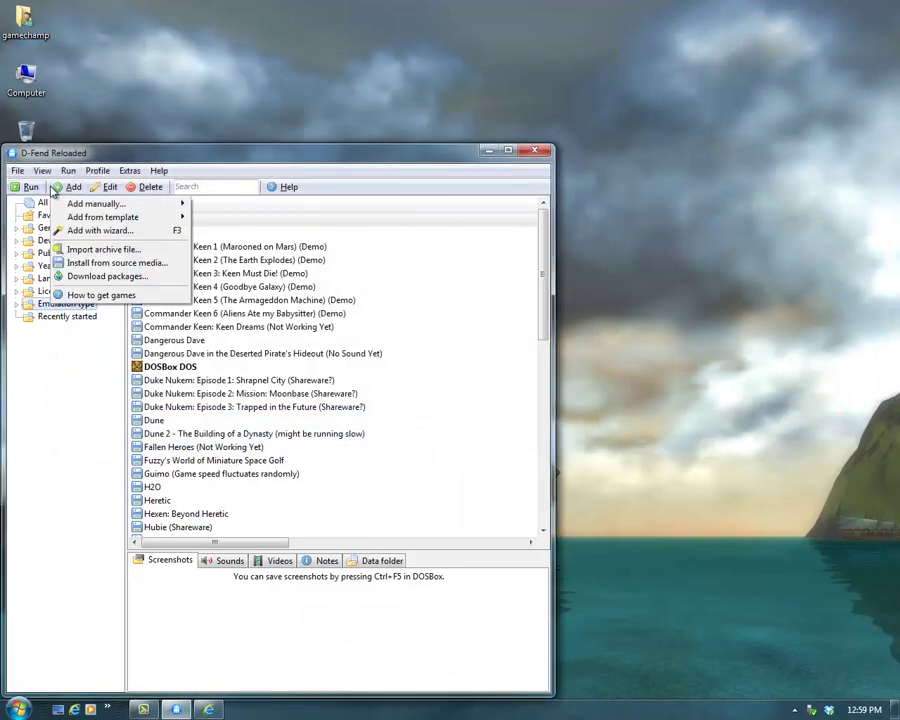
click(94, 230)
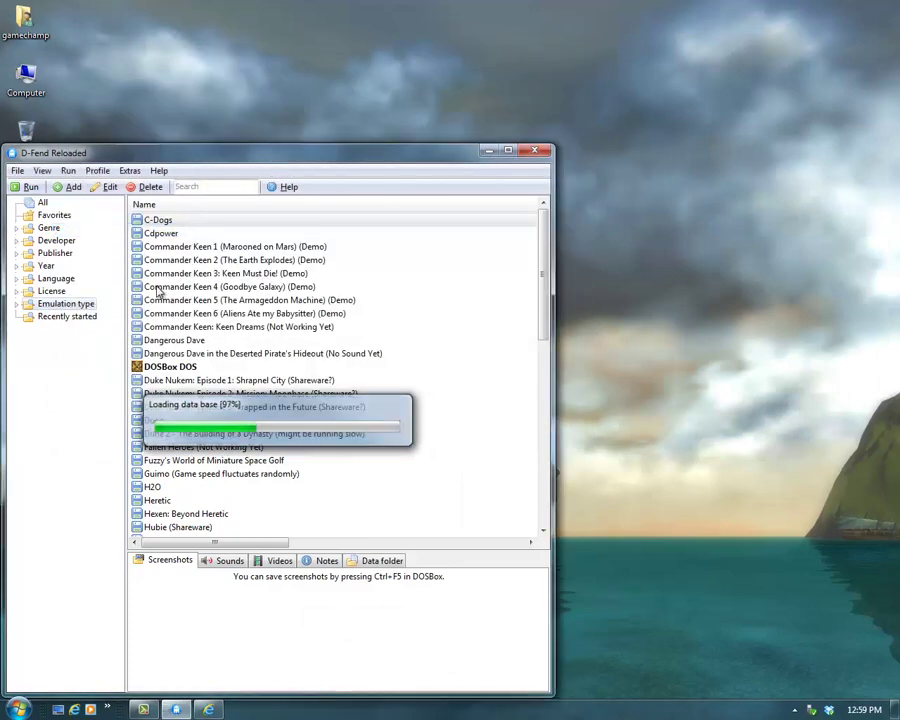
click(307, 318)
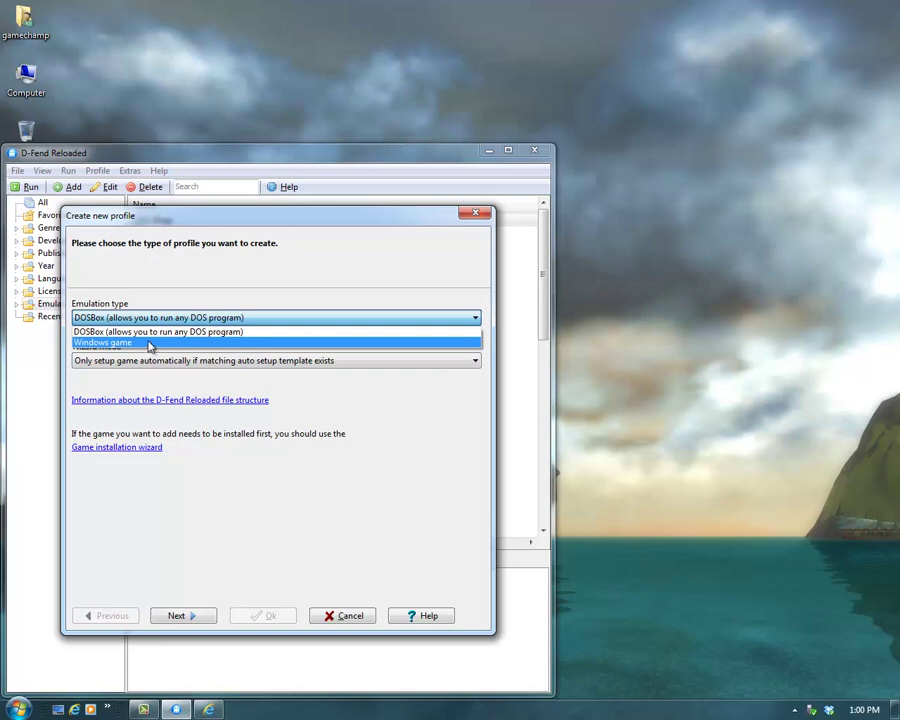
click(301, 329)
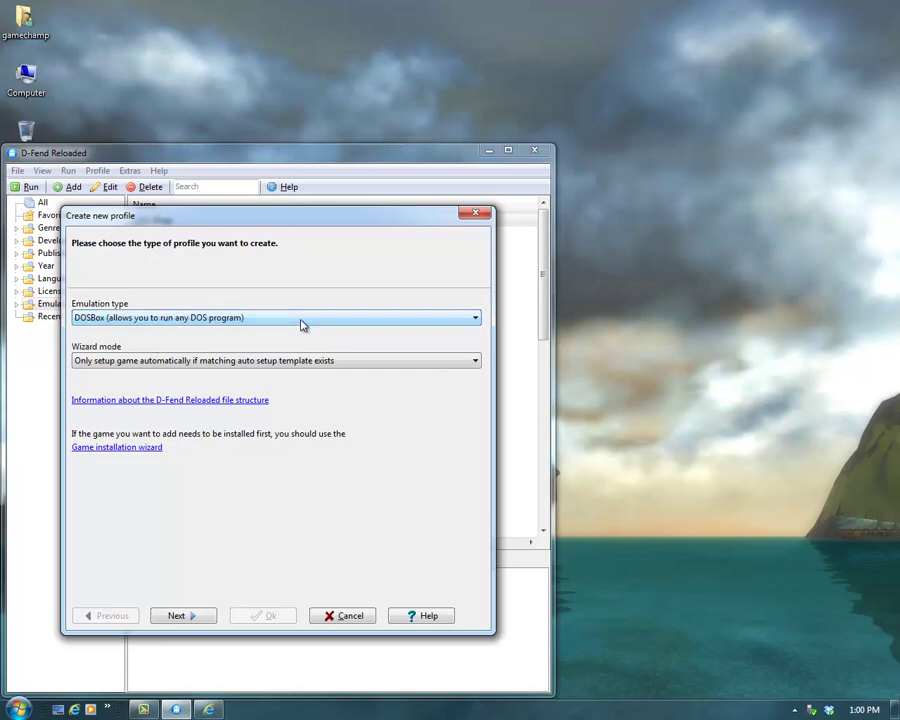
click(175, 616)
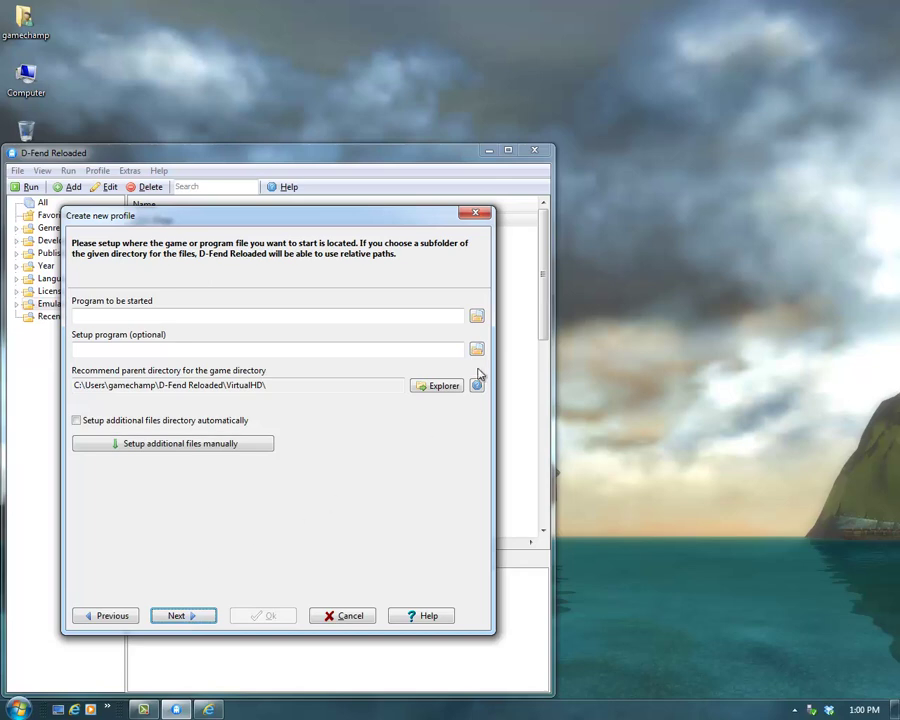
Set the program to be started to hexen.exe from the VirtualHD\hexen folder and continue to the template page
click(476, 318)
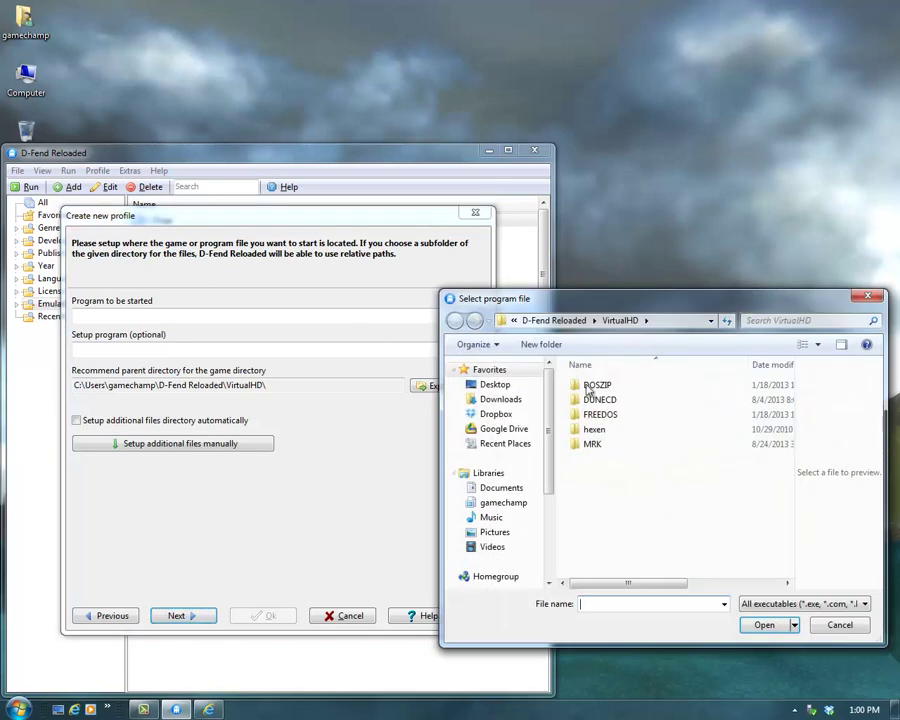
double_click(594, 431)
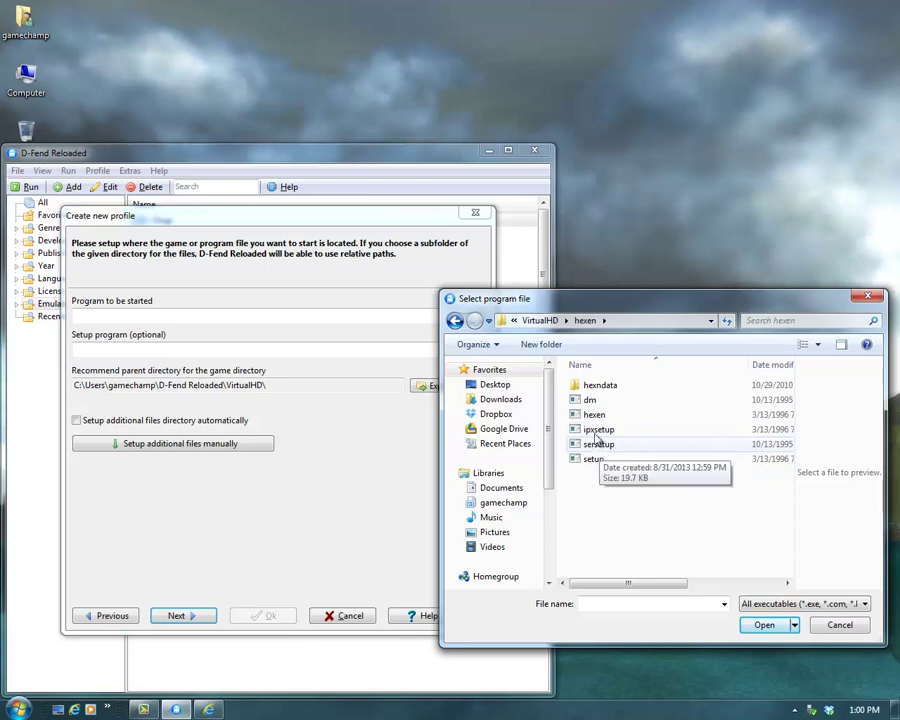
click(595, 417)
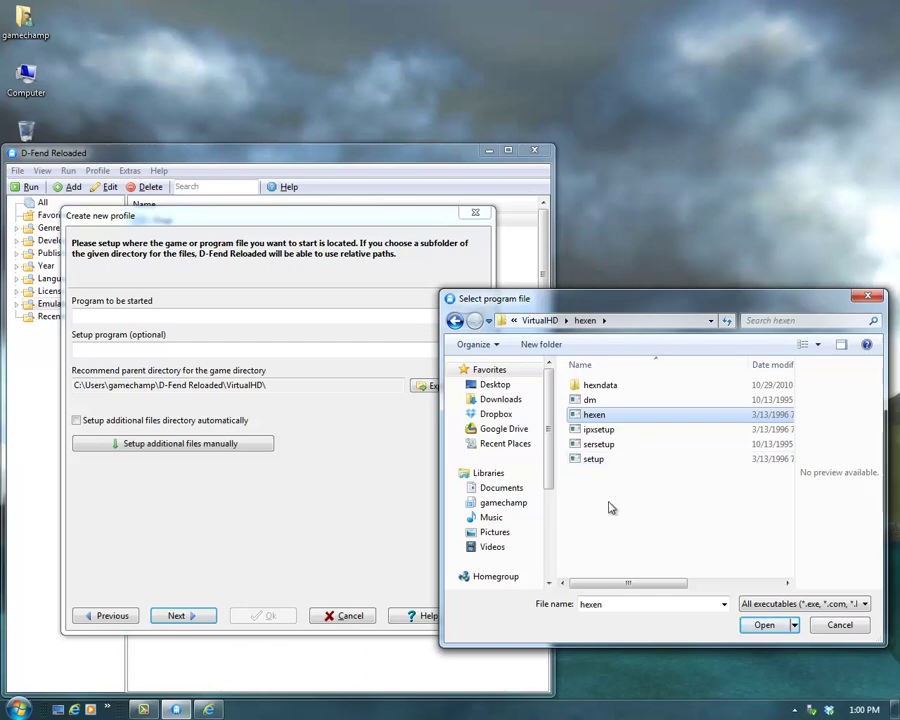
click(762, 625)
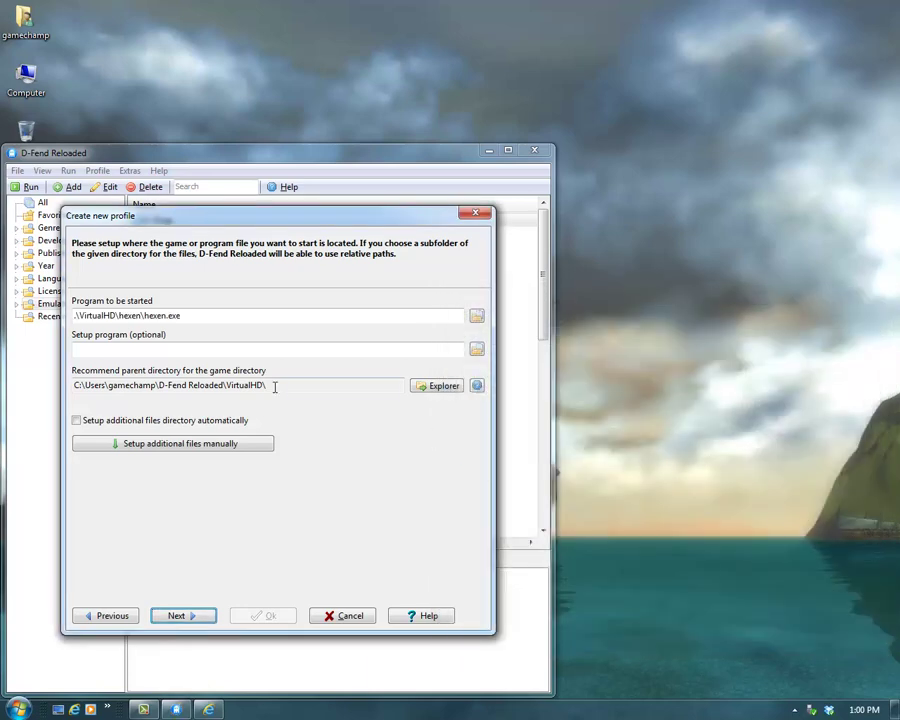
click(180, 616)
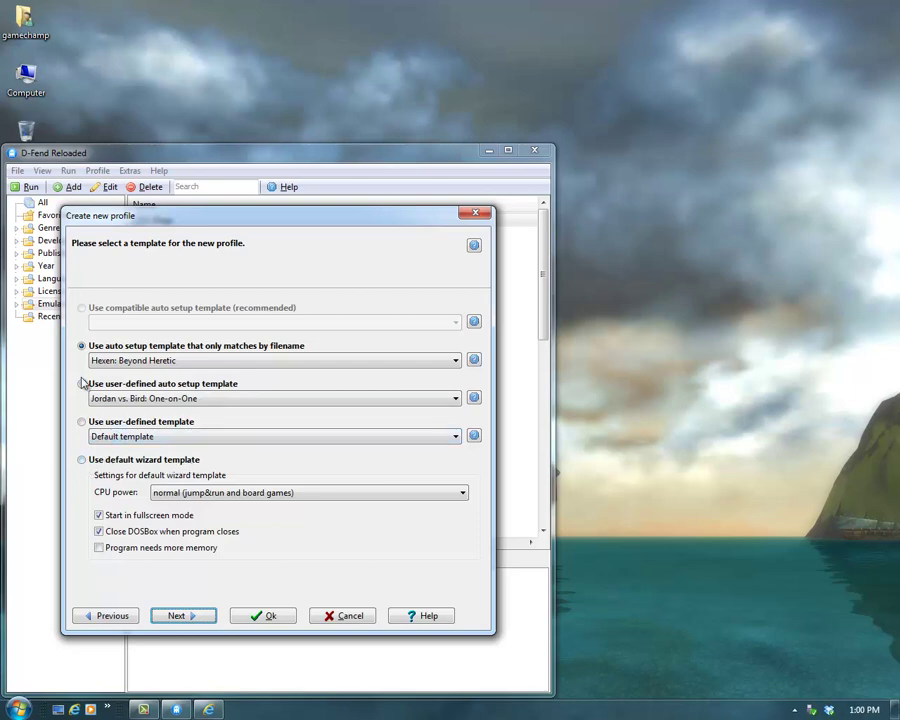
Use the filename-matched Hexen: Beyond Heretic auto setup template and finish creating the profile with its prefilled game details
click(230, 362)
click(245, 374)
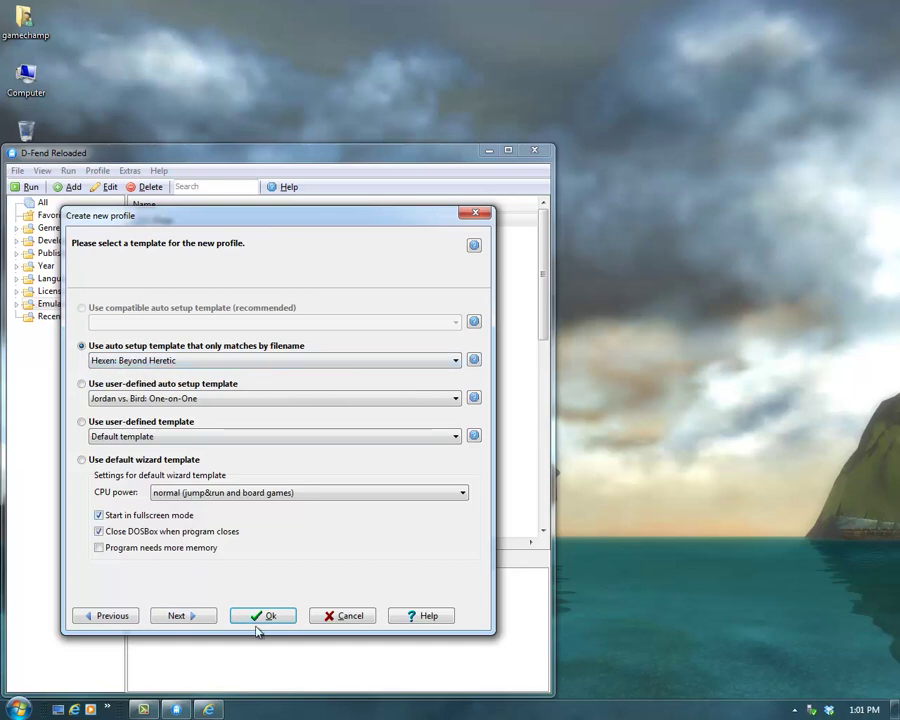
click(210, 616)
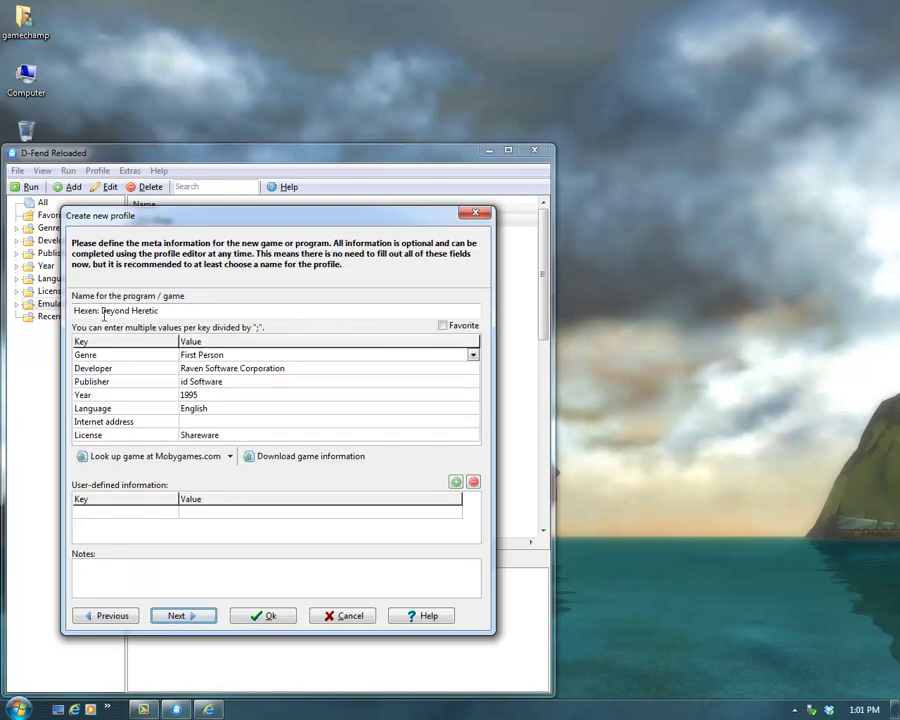
click(267, 617)
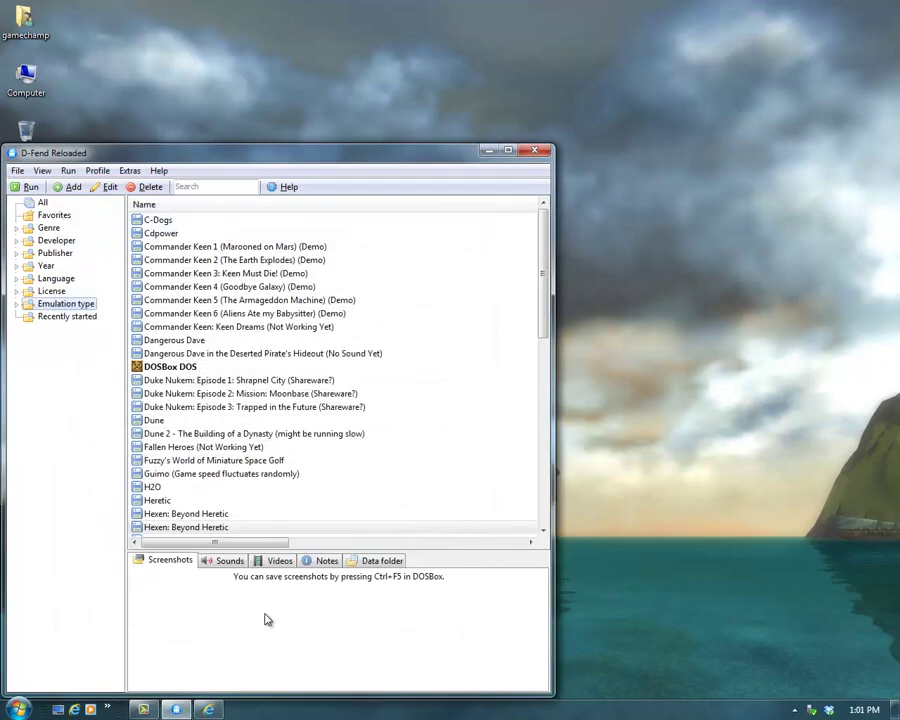
Run the newly added Hexen: Beyond Heretic profile and start a new game at the warrior skill level
double_click(186, 530)
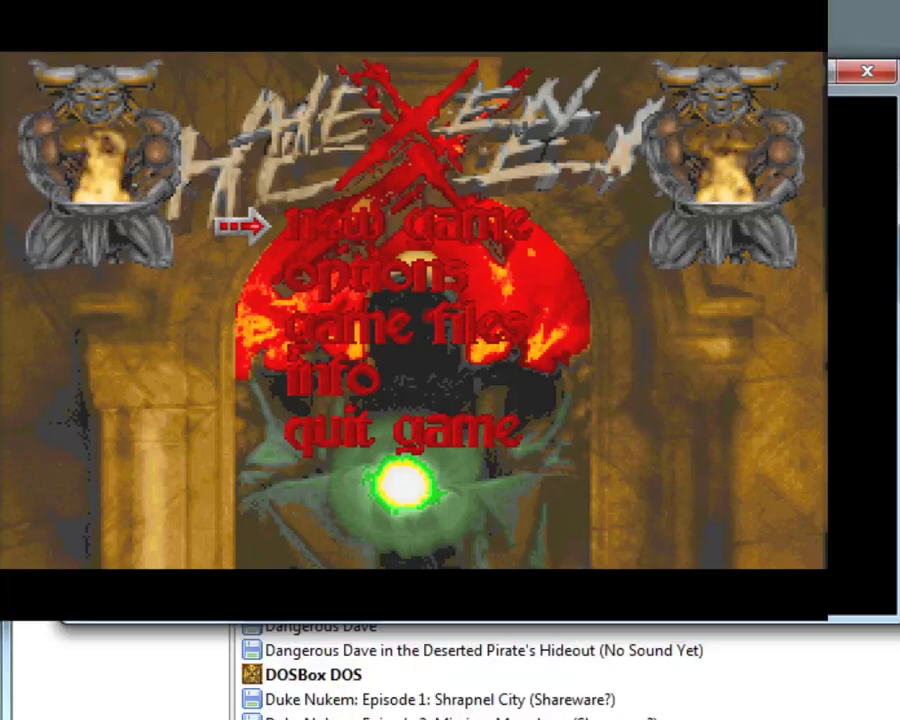
key(Return)
key(Return)
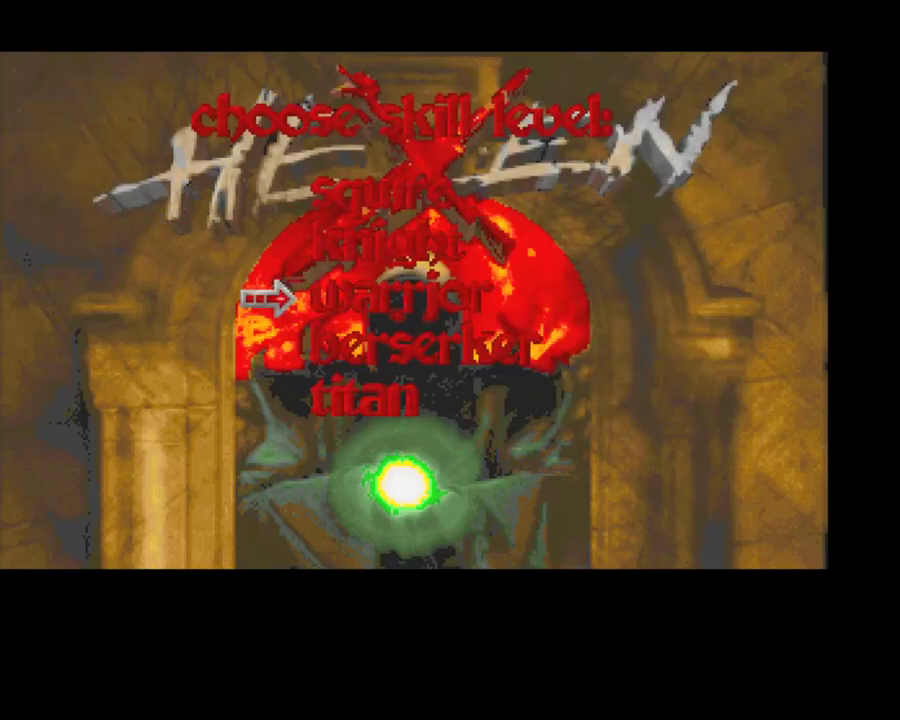
key(Return)
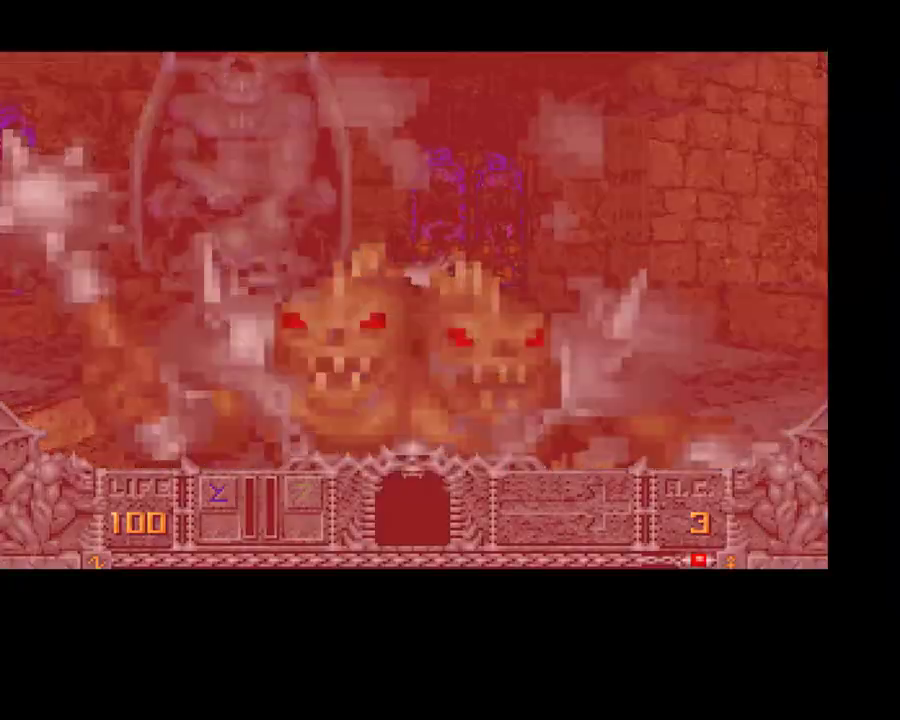
Fight the two-headed ettins around the winged statue, turning and backing away between melee attacks
key(Left)
key(ctrl)
key(Down)
key(Right)
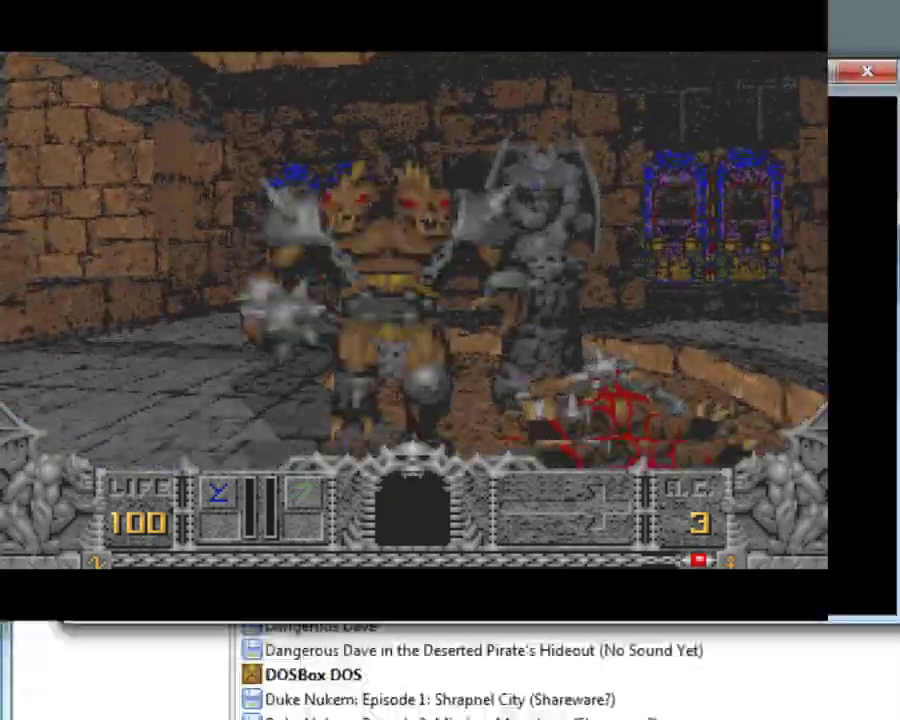
key(ctrl)
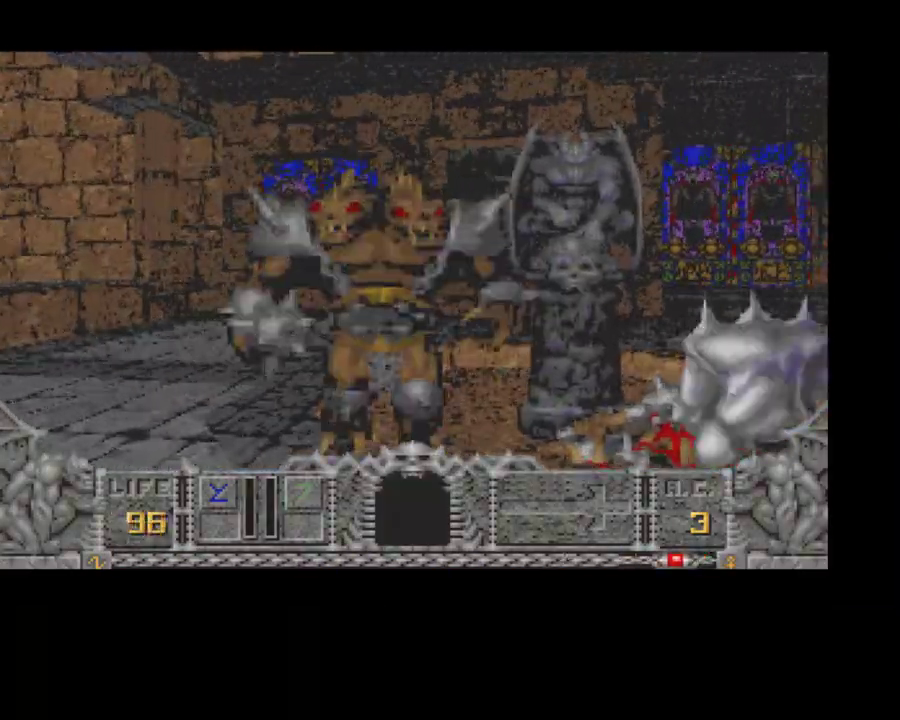
key(Down)
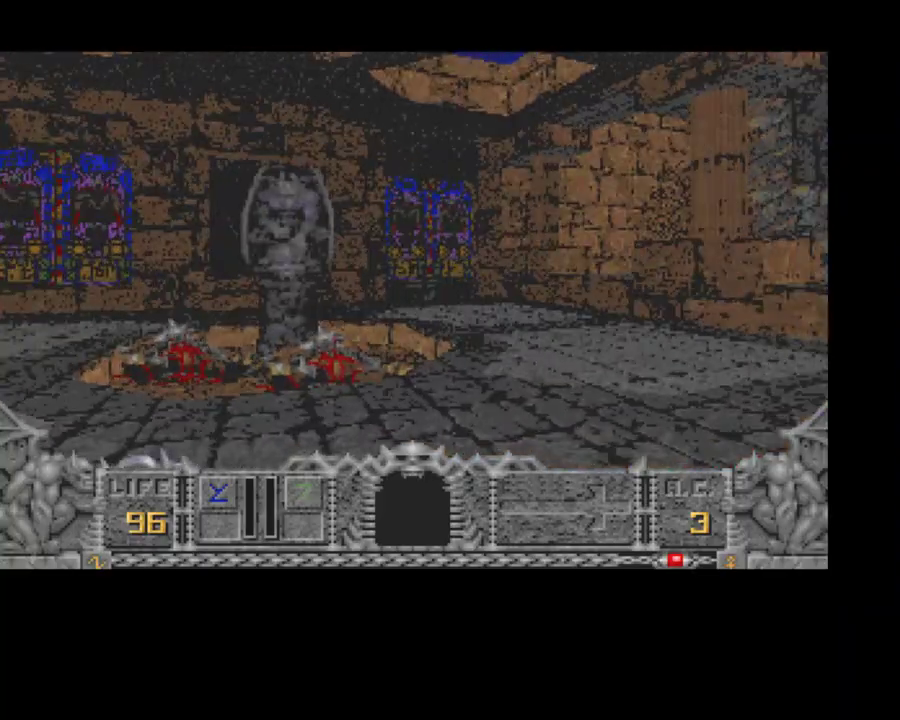
key(Left)
key(Right)
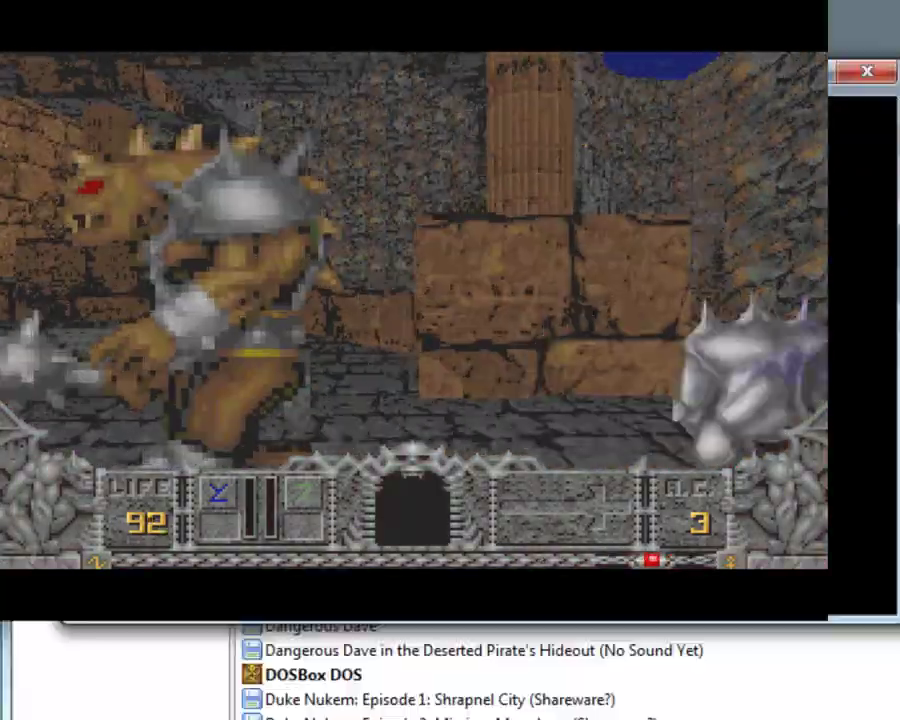
key(ctrl)
key(Left)
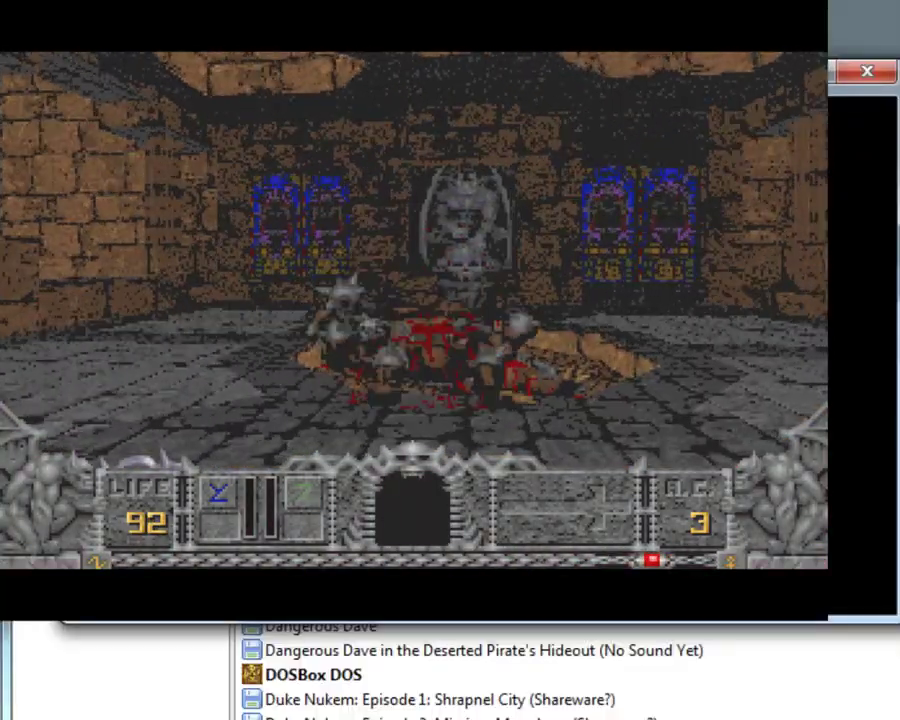
Switch the game from fullscreen to windowed mode and look around the statue room
key(alt+Return)
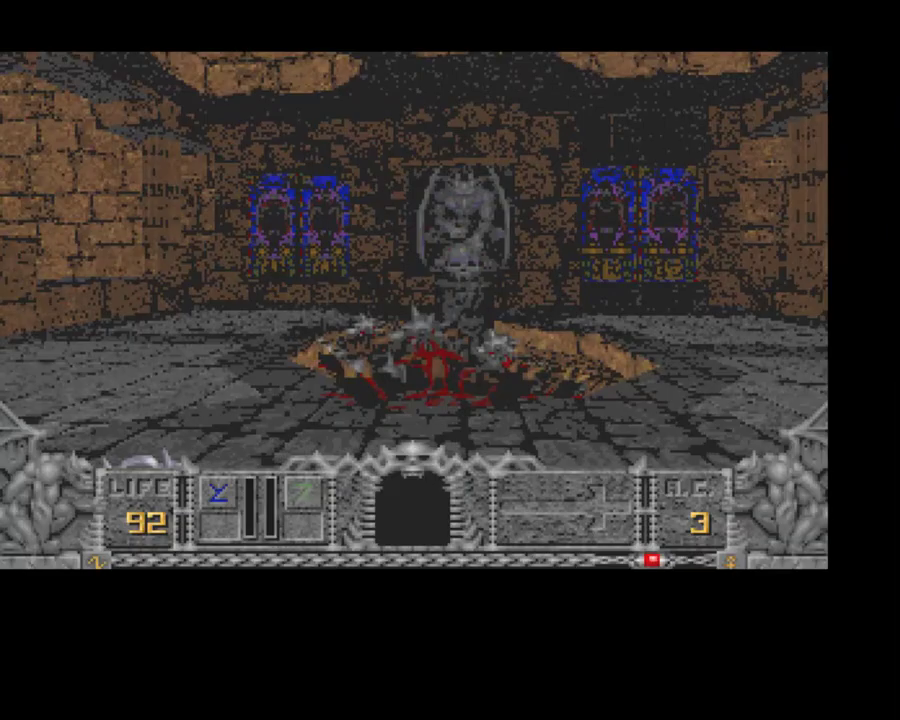
key(alt+Return)
key(Right)
key(Left)
key(Right)
key(Up)
key(Left)
Quit Hexen through its game menu and confirm leaving, returning to D-Fend Reloaded
key(Escape)
key(Up)
key(Return)
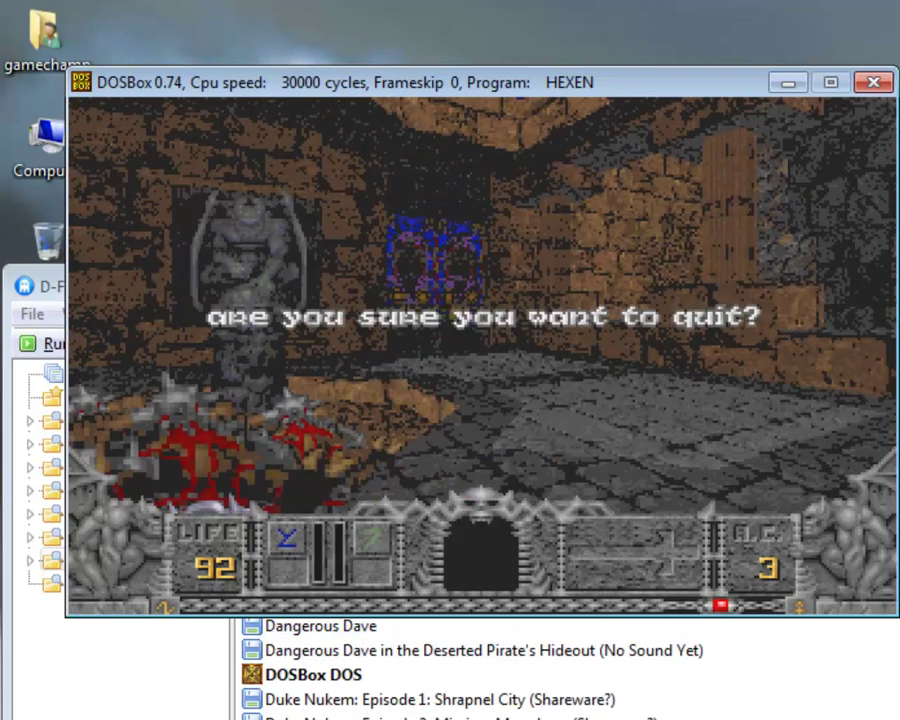
key(y)
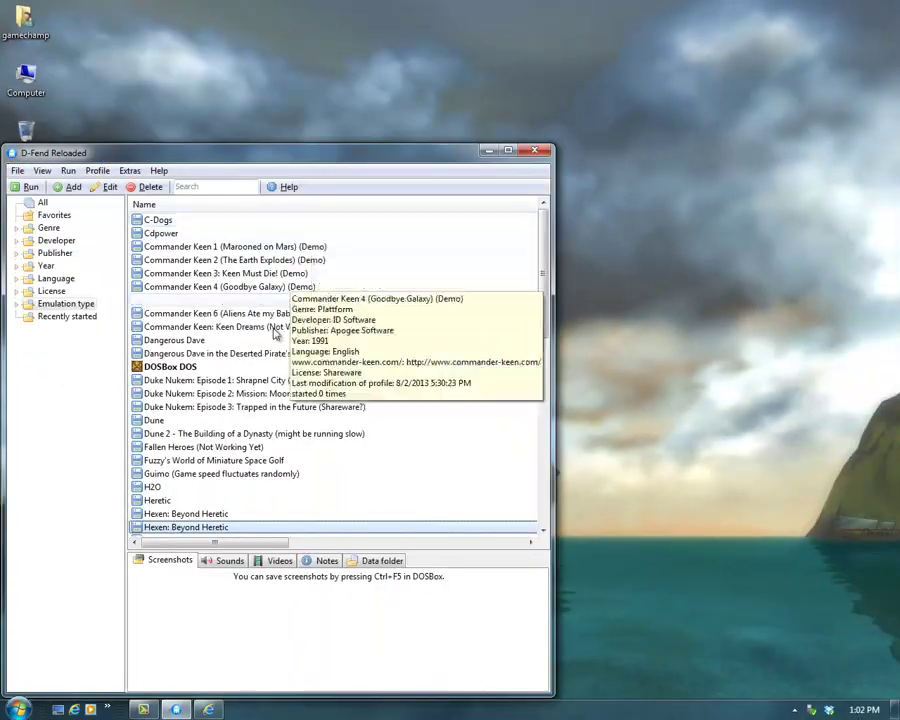
Open the selected Hexen: Beyond Heretic profile for editing and examine its CPU settings, including the available CPU types
right_click(196, 527)
click(268, 356)
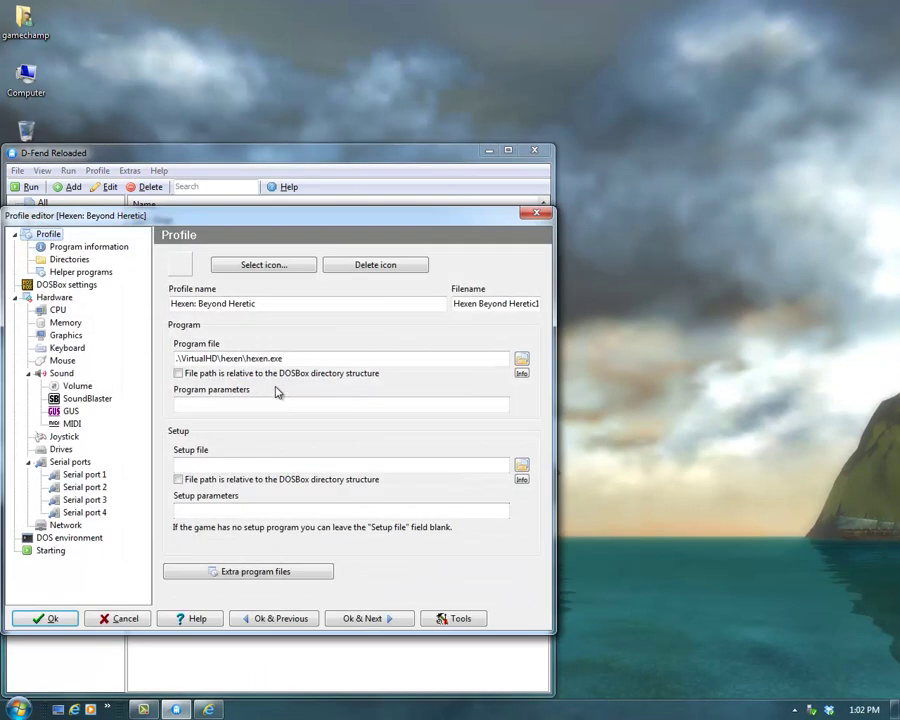
click(58, 310)
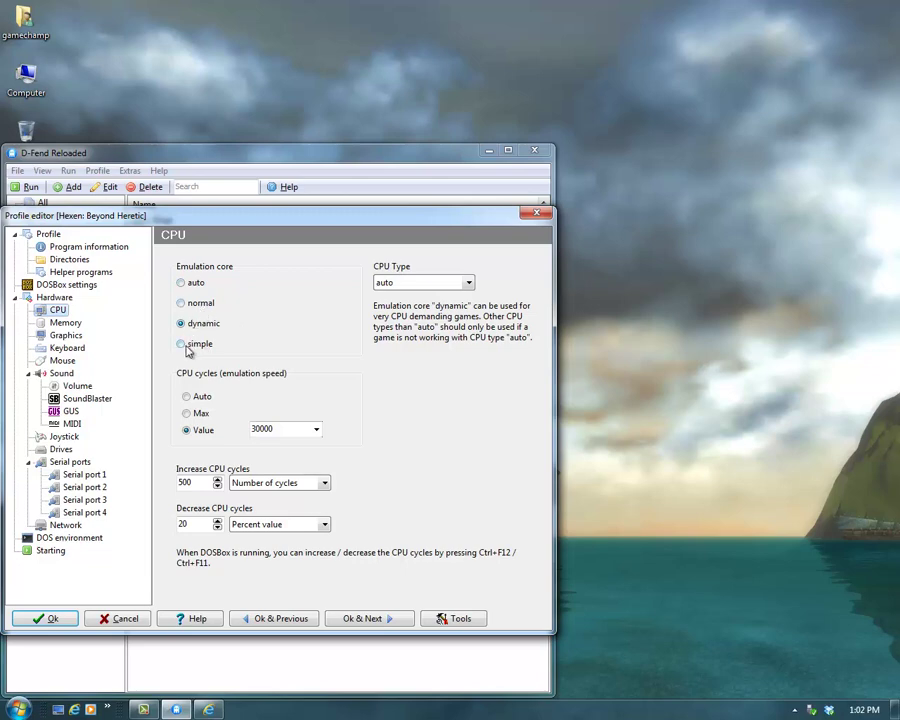
click(468, 283)
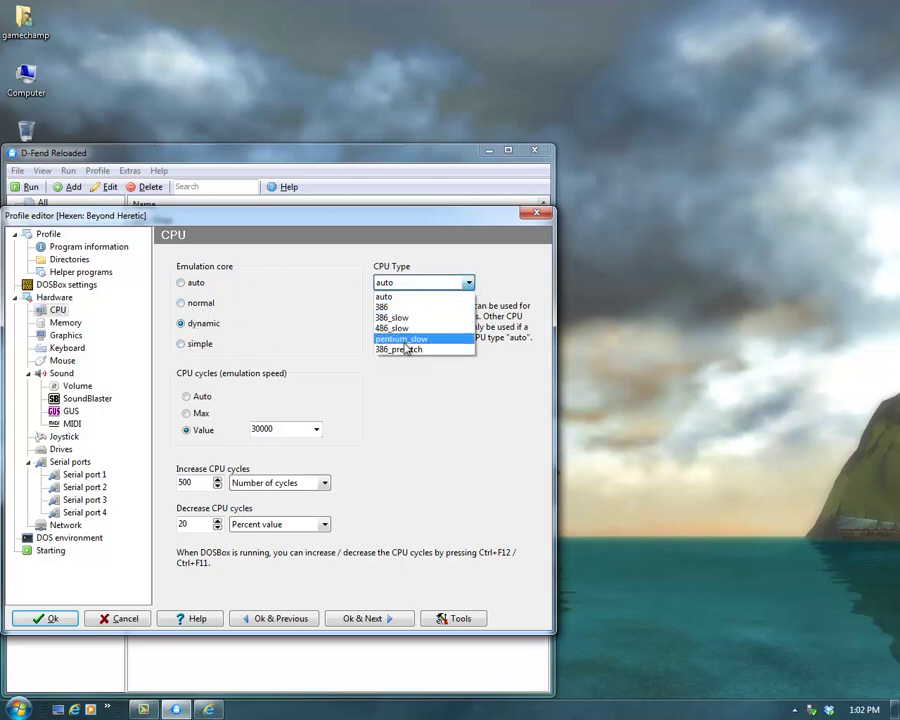
click(469, 284)
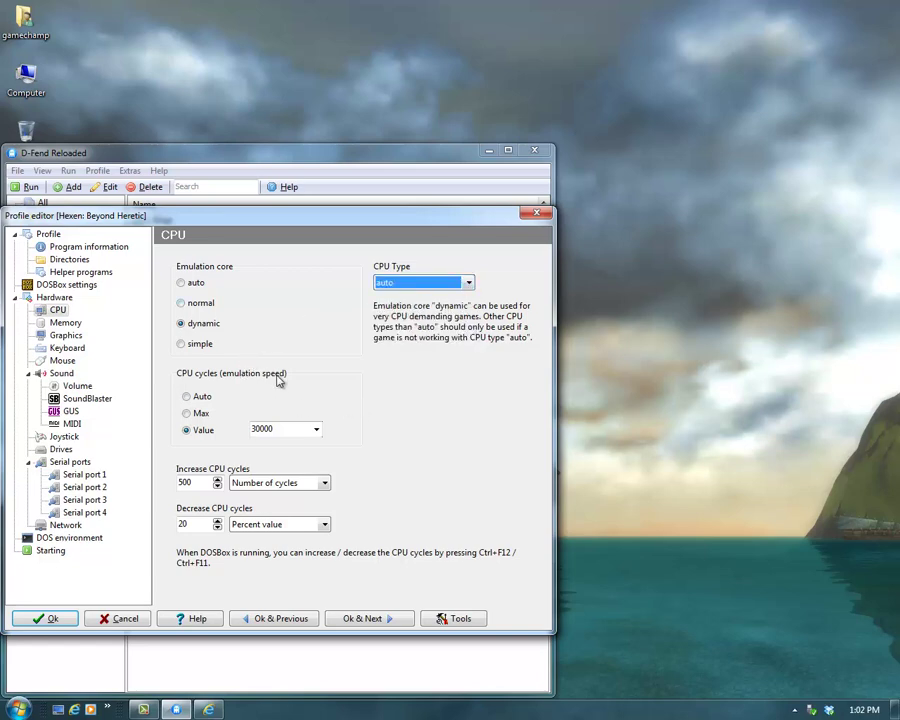
Review the profile's sound settings: mixer block size, volume levels, SoundBlaster, GUS and MIDI
click(61, 373)
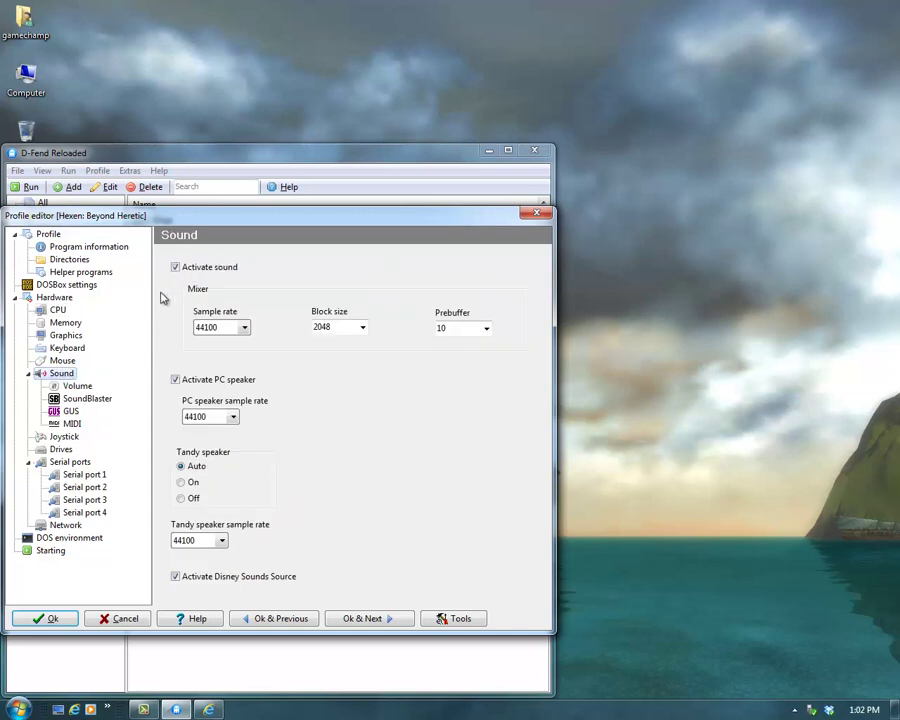
click(362, 328)
click(371, 331)
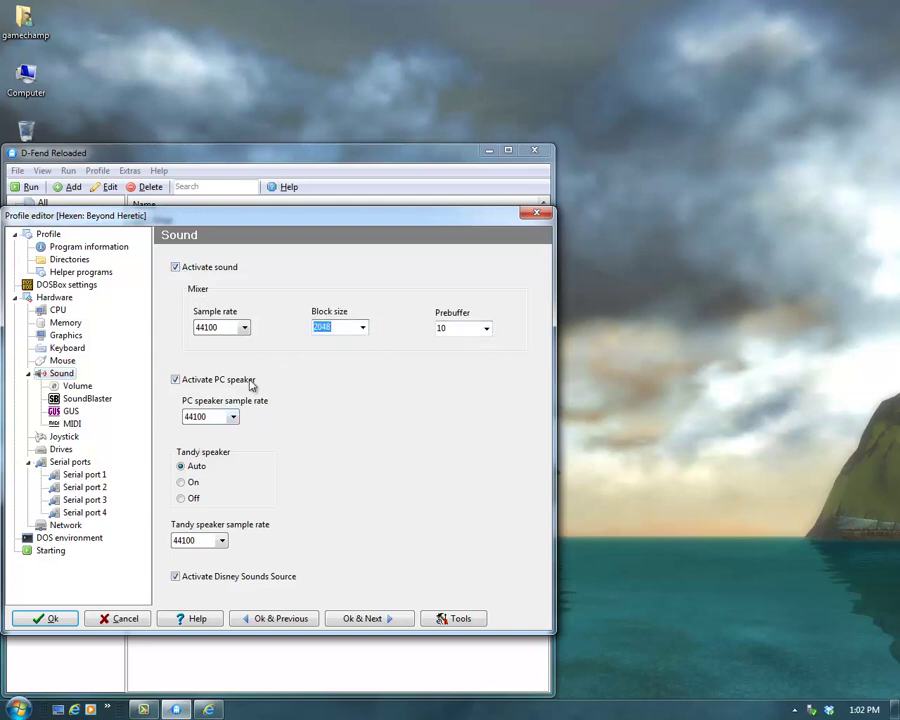
click(78, 386)
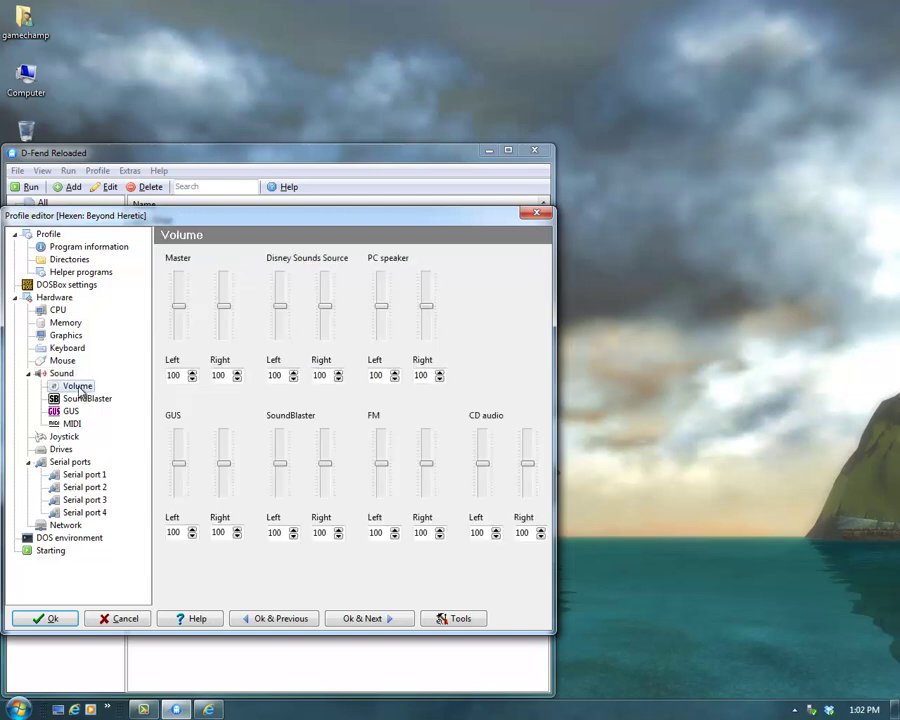
click(78, 400)
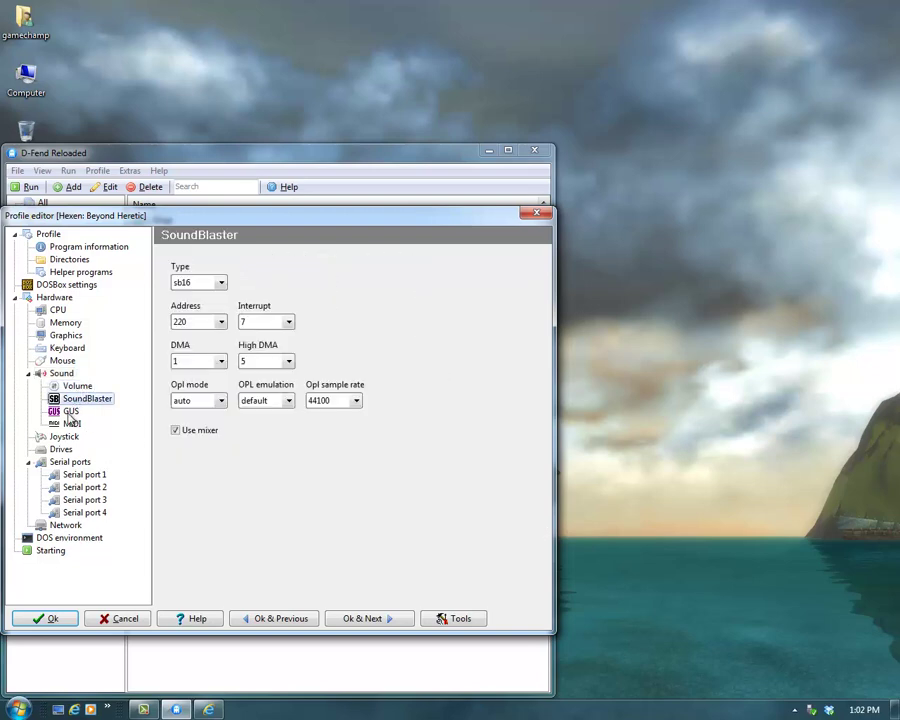
click(70, 411)
click(74, 423)
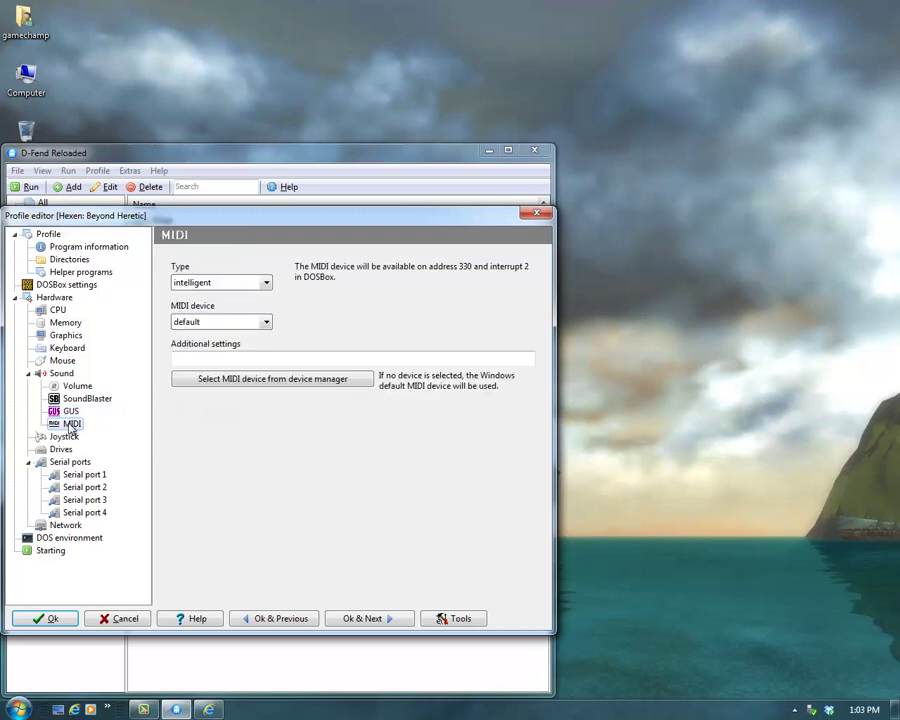
Toggle the Use DOS32A Extender option in the profile's memory settings
click(68, 323)
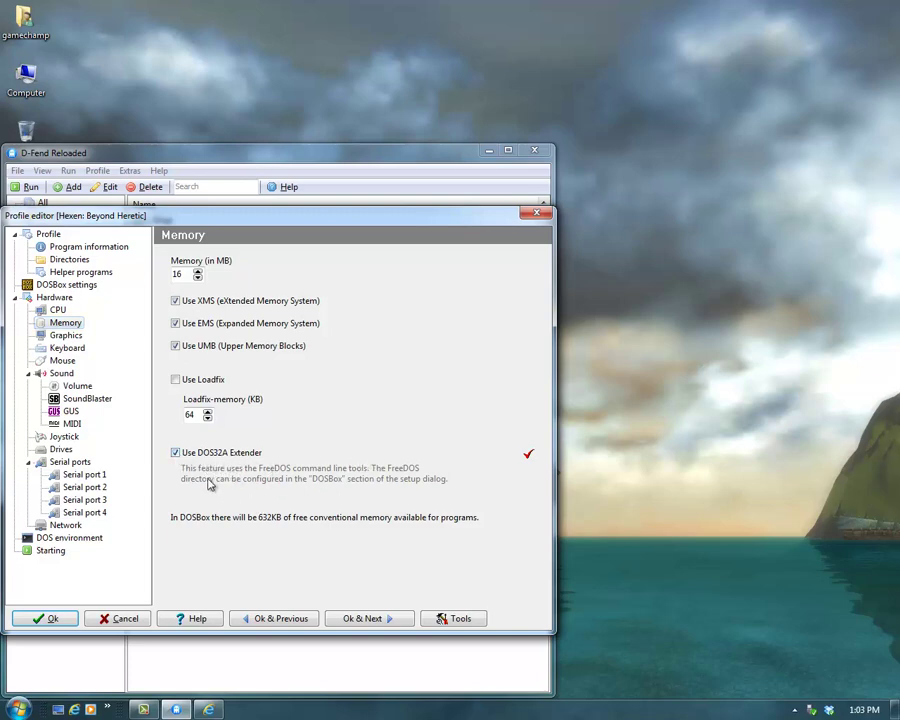
click(177, 454)
Examine the profile's graphics settings, including the available video card and render options, keeping the current choices
click(70, 337)
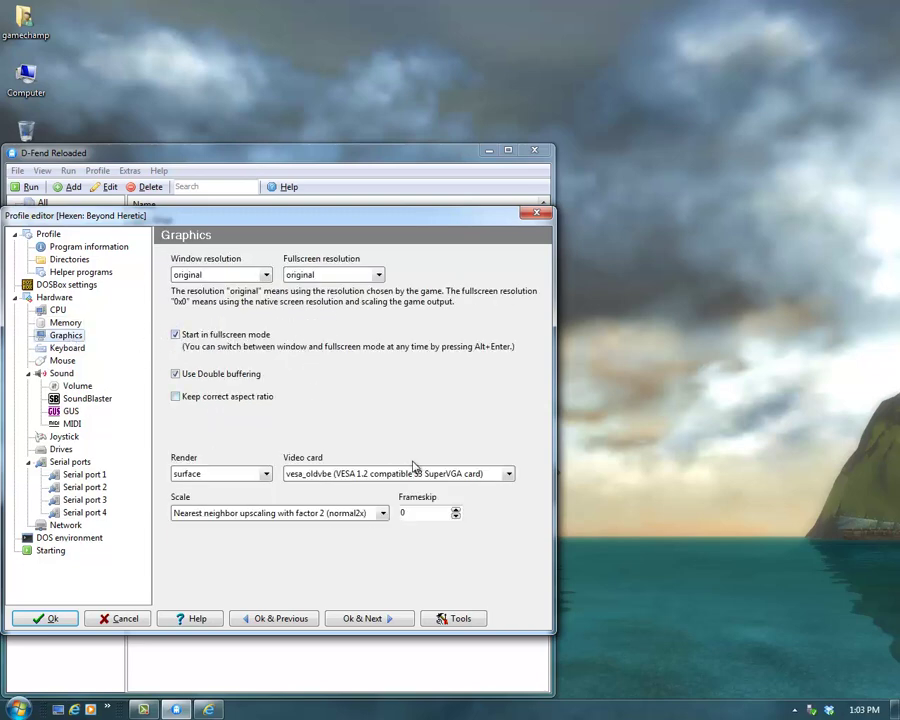
click(479, 475)
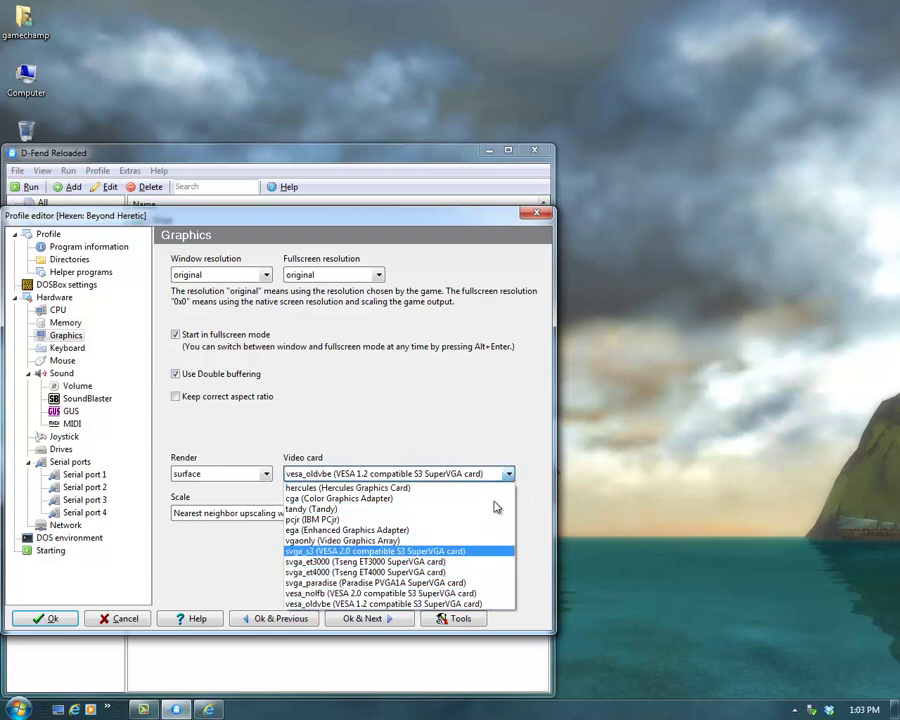
click(509, 475)
click(267, 475)
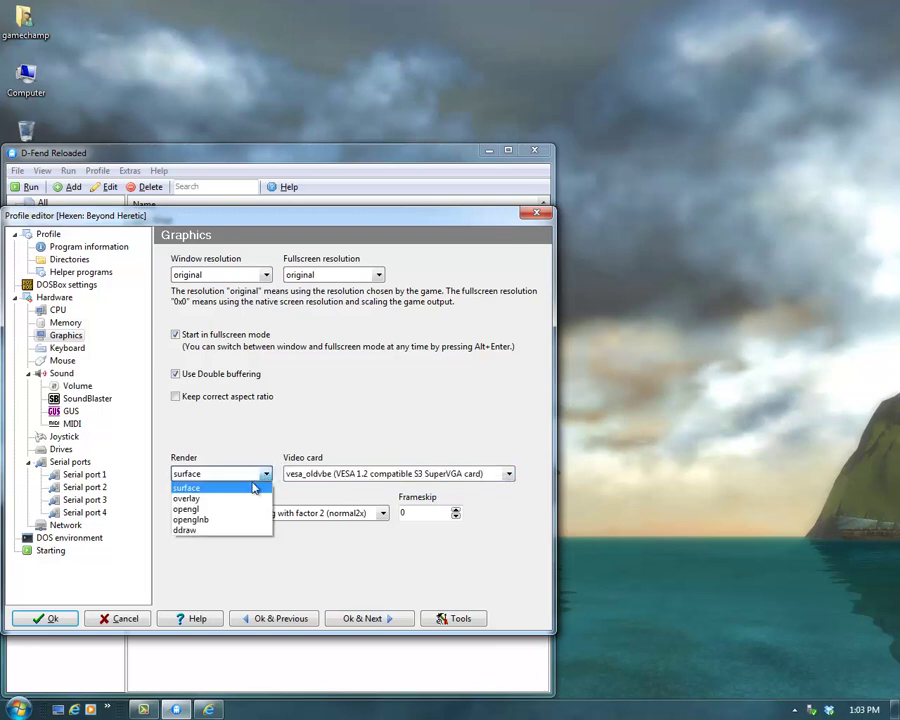
click(266, 474)
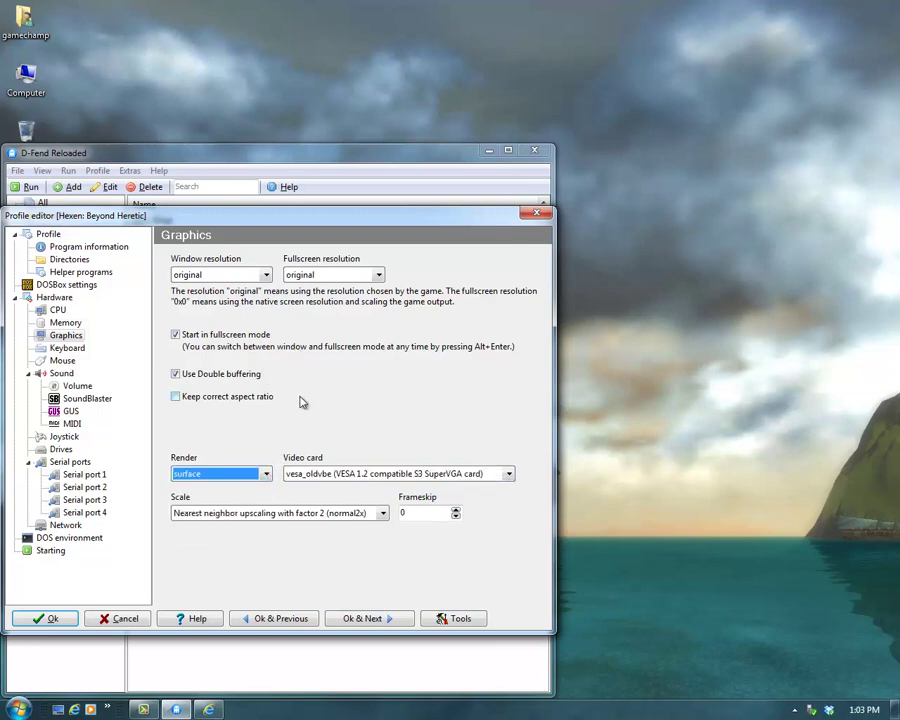